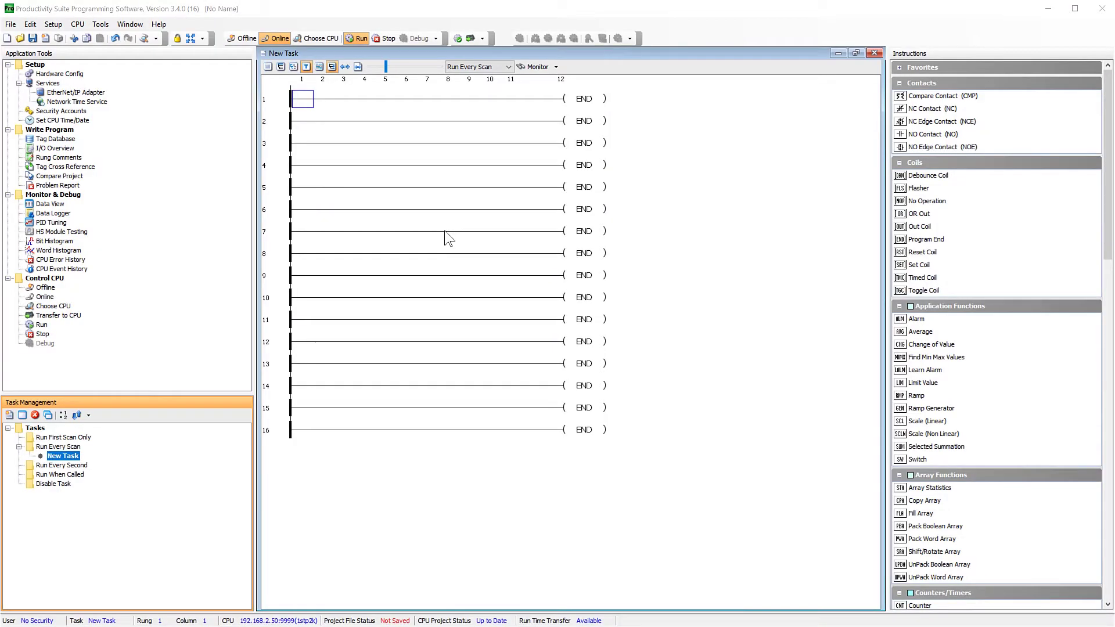
# Open Hardware Configuration from the Application Tools tree to view the P2-550 CPU rack.
pyautogui.doubleClick(76, 74)
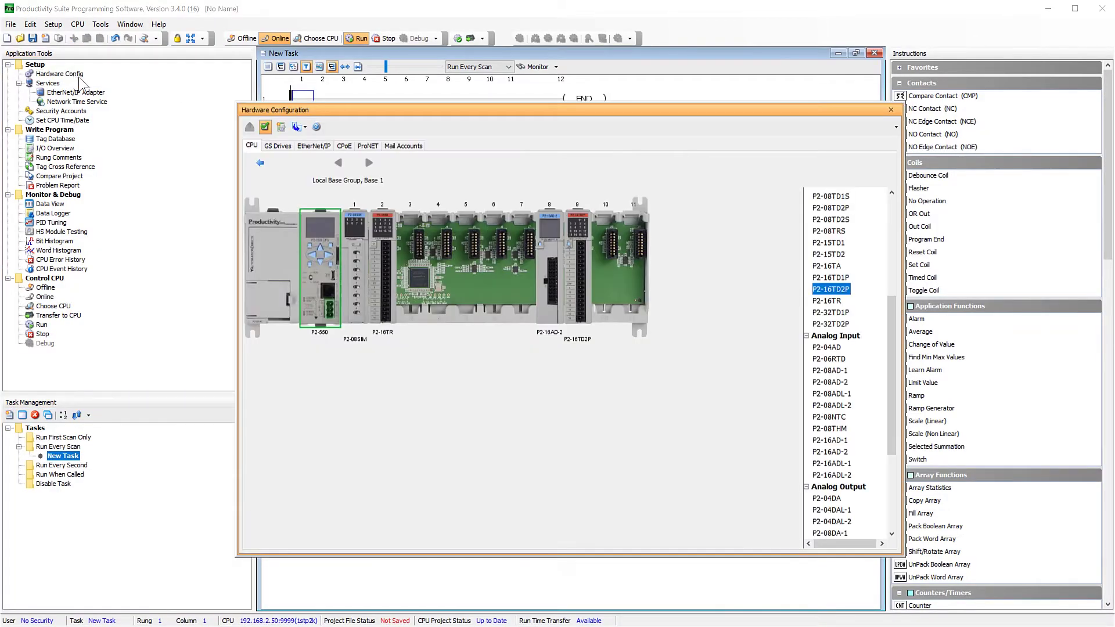
# Set the P2-550 Ethernet port's preferred DNS to 8.8.8.8 and alternate DNS to 8.8.4.4.
pyautogui.doubleClick(308, 280)
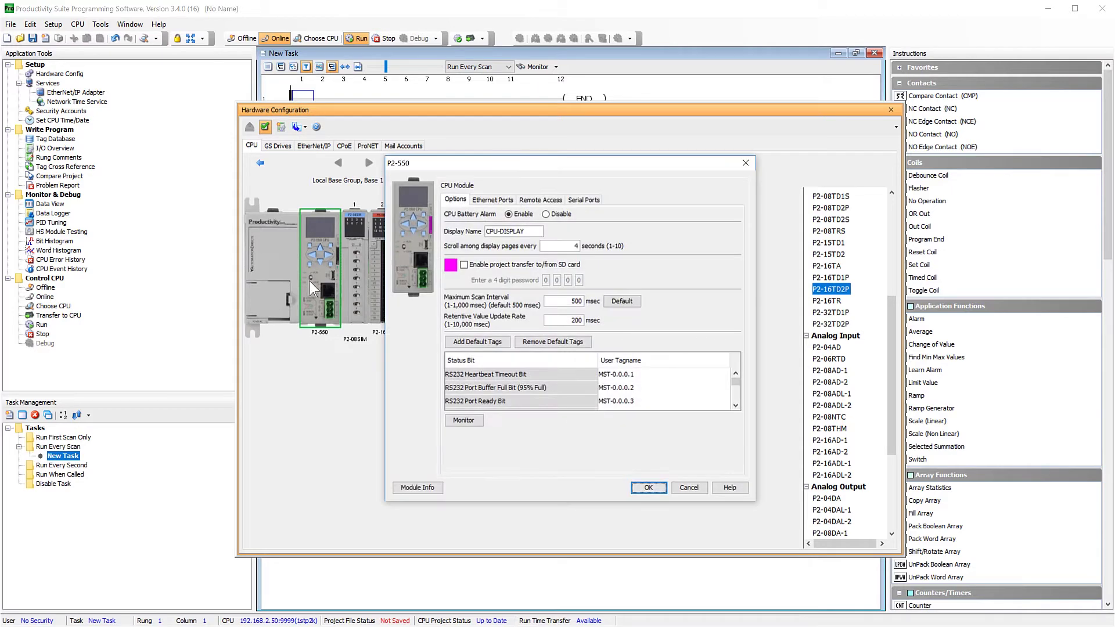
pyautogui.click(486, 197)
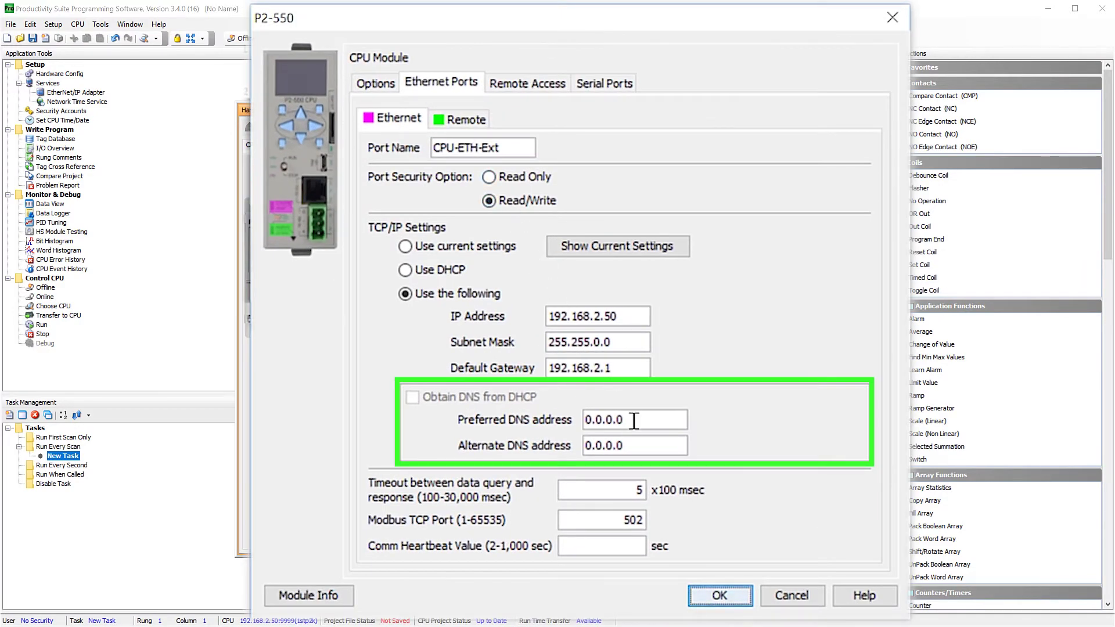
pyautogui.moveTo(632, 423); pyautogui.dragTo(535, 424)
pyautogui.write('8')
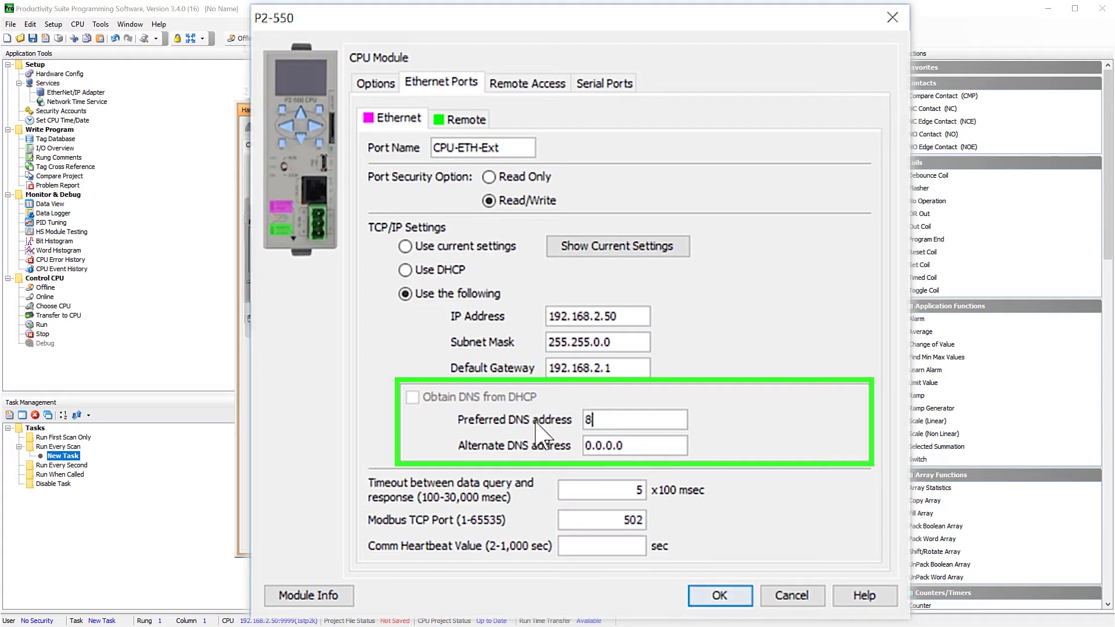
pyautogui.write('.8.8.8.')
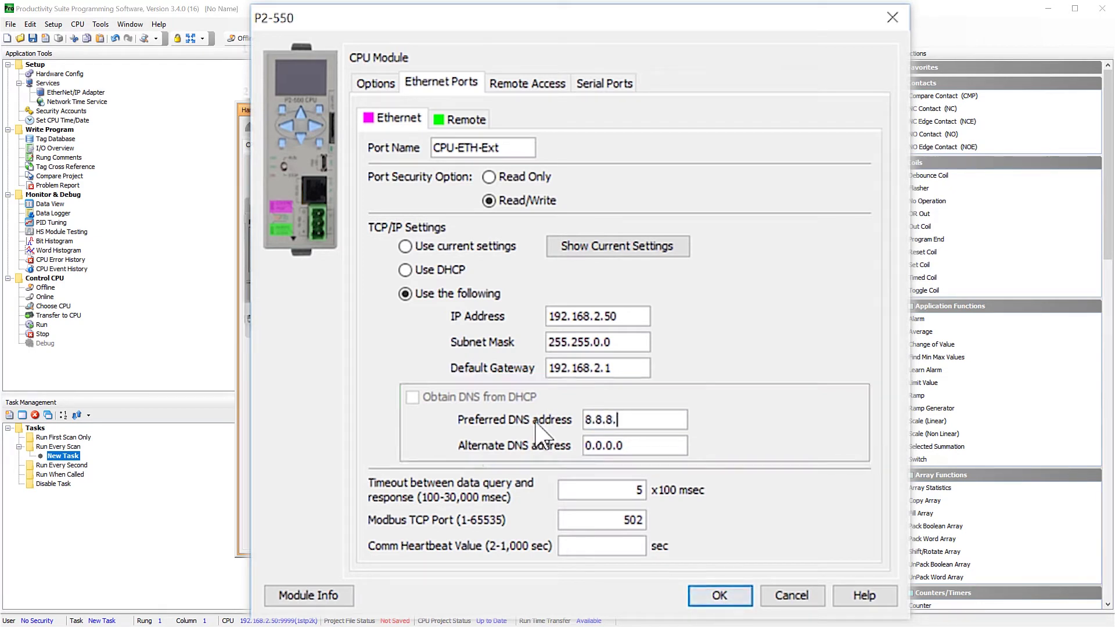
pyautogui.press('Tab')
pyautogui.press('BackSpace')
pyautogui.press('BackSpace')
pyautogui.press('BackSpace')
pyautogui.press('BackSpace')
pyautogui.press('BackSpace')
pyautogui.press('BackSpace')
pyautogui.press('BackSpace')
pyautogui.write('8.8')
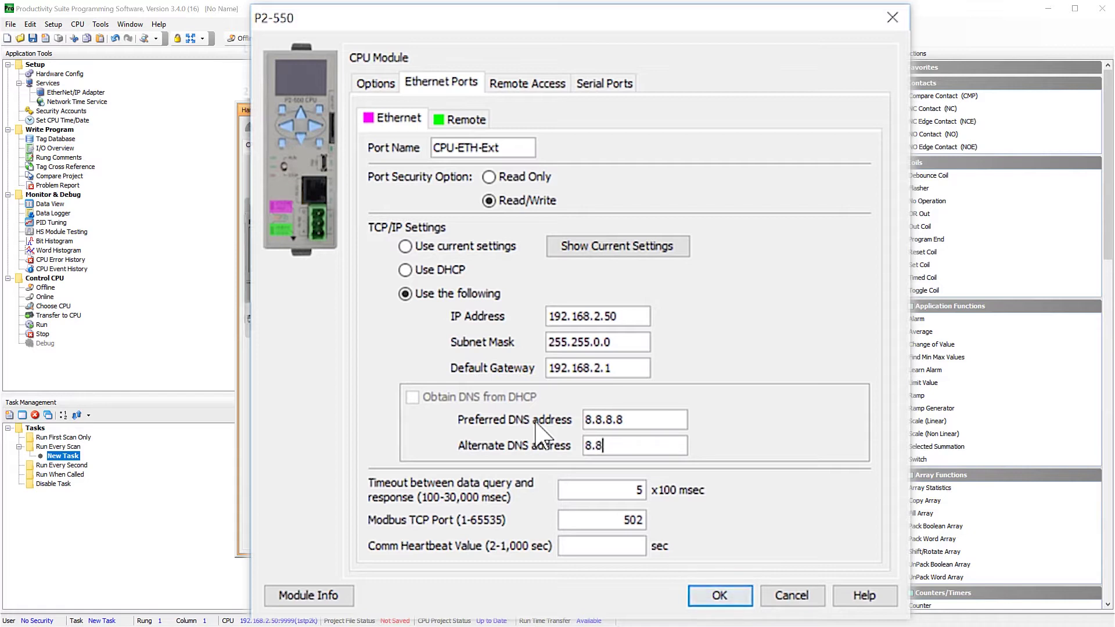
pyautogui.write('.4.4')
pyautogui.click(720, 595)
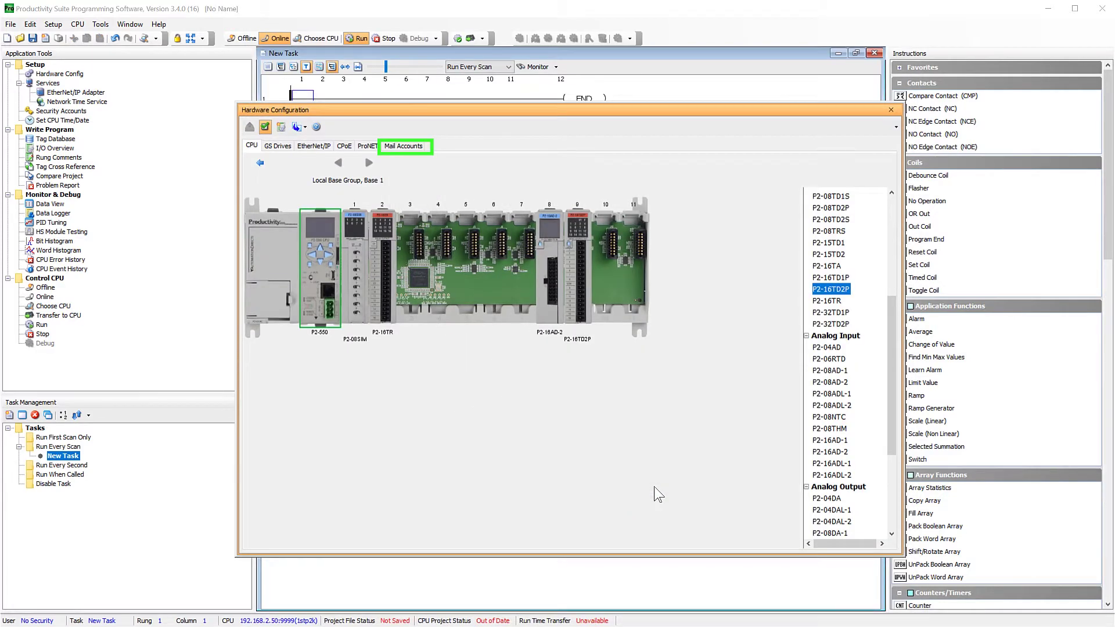
# Show the Mail Accounts list in Hardware Configuration.
pyautogui.click(397, 147)
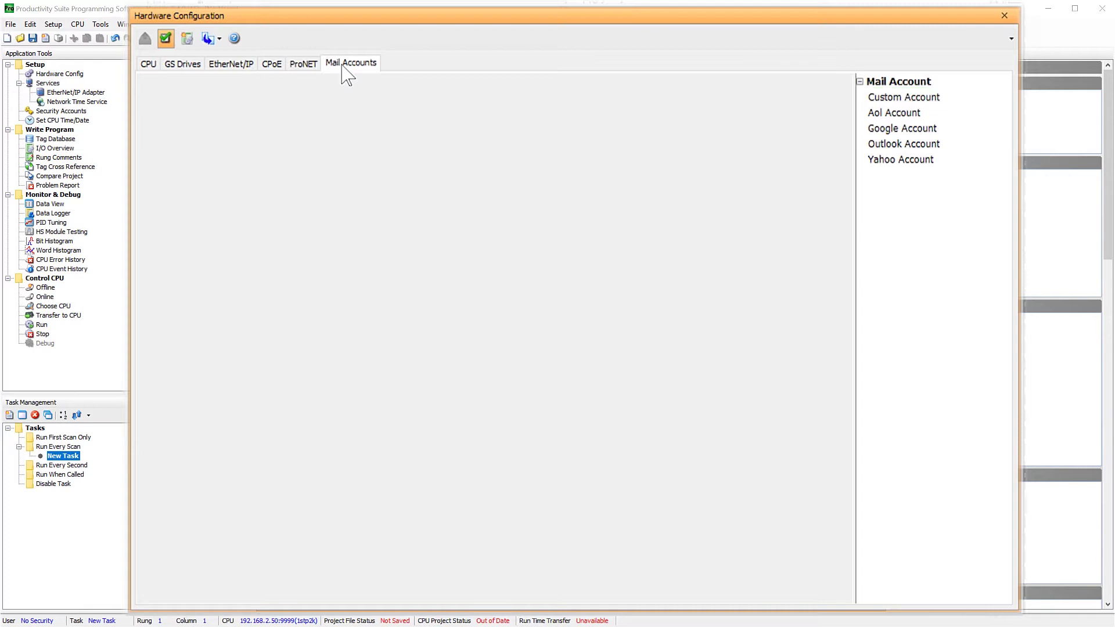
# Add a Google mail account named My_Gmail with the account's user name and password.
pyautogui.doubleClick(887, 132)
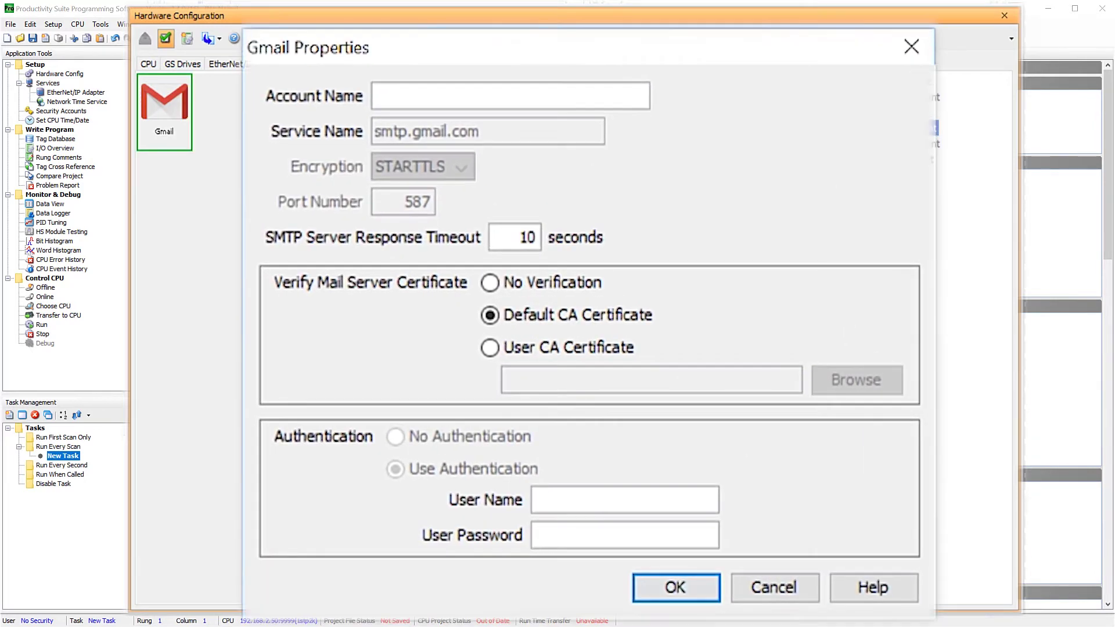
pyautogui.write('My_Gmail')
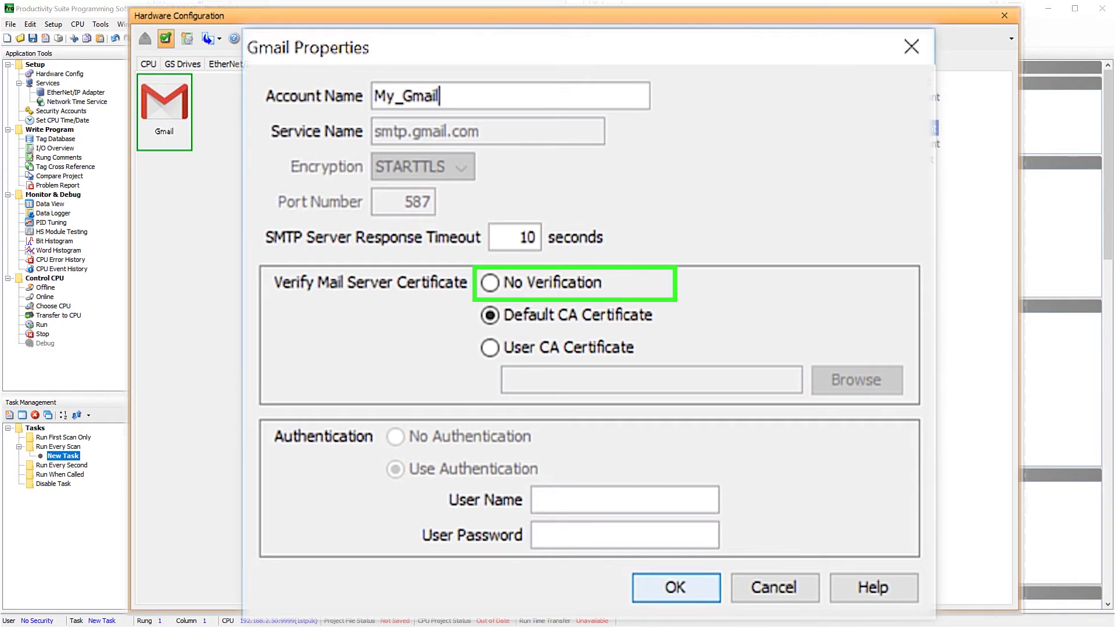
pyautogui.click(581, 498)
pyautogui.press('Tab')
pyautogui.write('******')
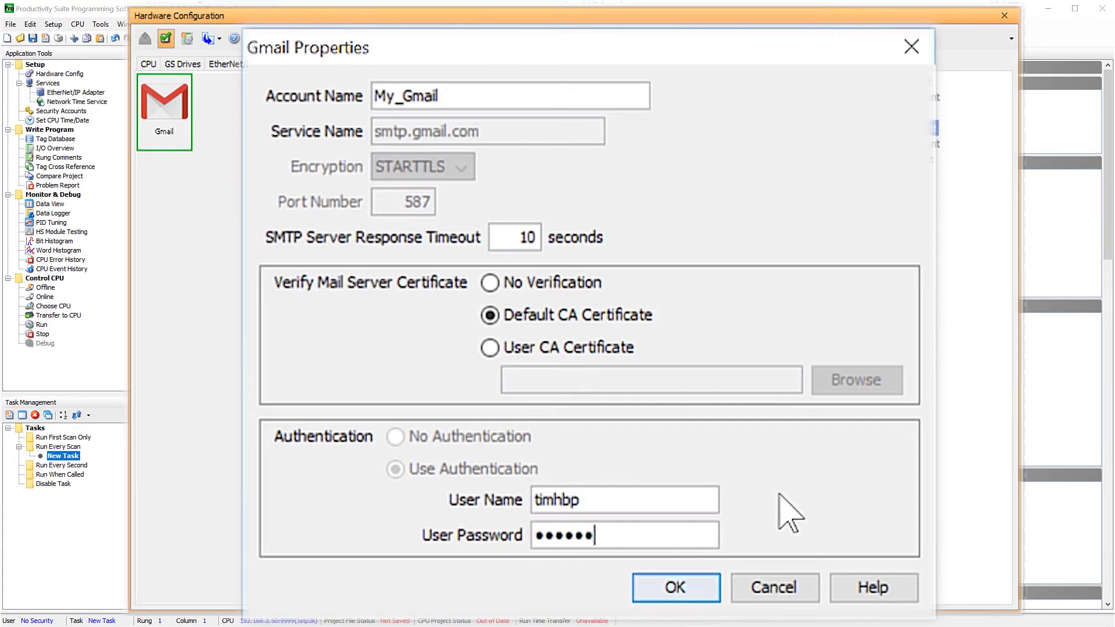
pyautogui.write('*******')
pyautogui.click(679, 582)
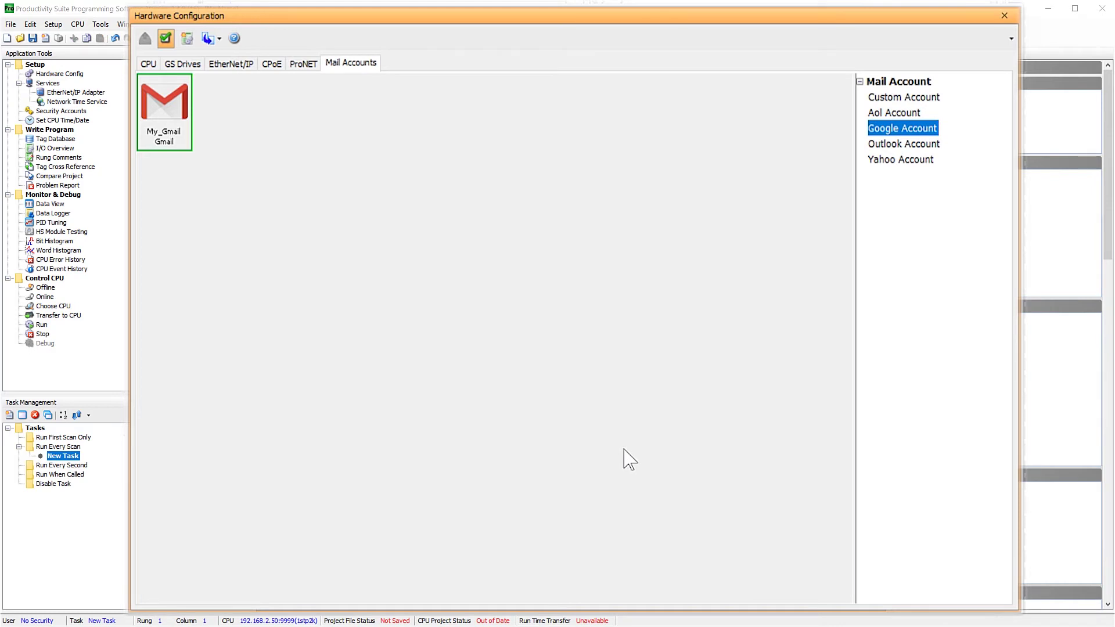
pyautogui.click(1004, 16)
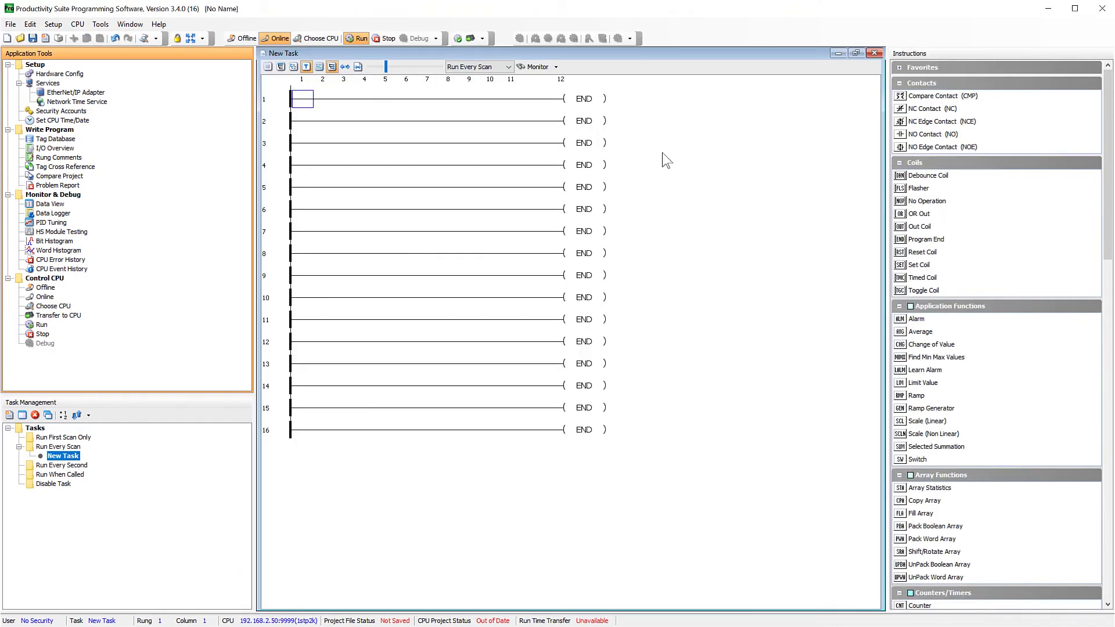
# Start rung 1 with a normally open contact on a new Boolean tag Mail Enable.
pyautogui.click(307, 108)
pyautogui.write('Mail Ena')
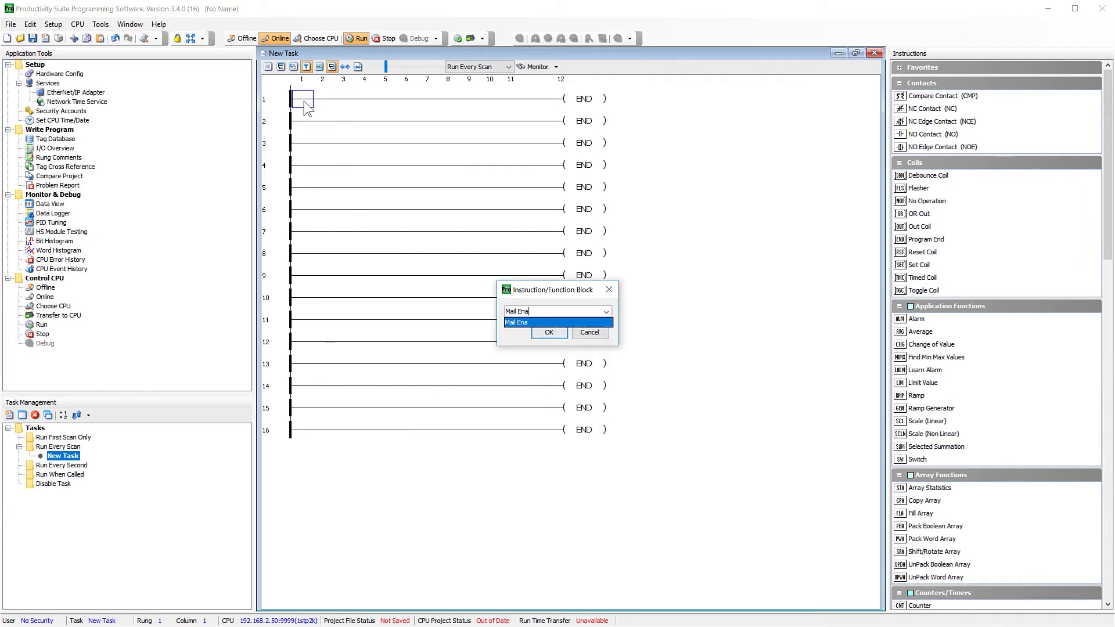
pyautogui.write('ble')
pyautogui.press('Return')
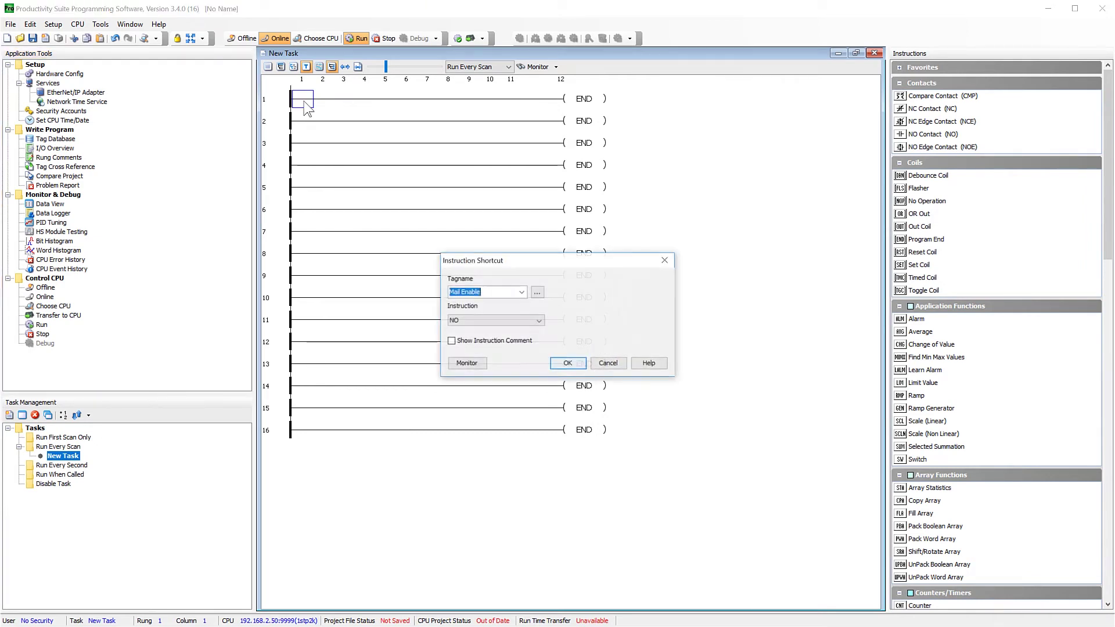
pyautogui.press('Return')
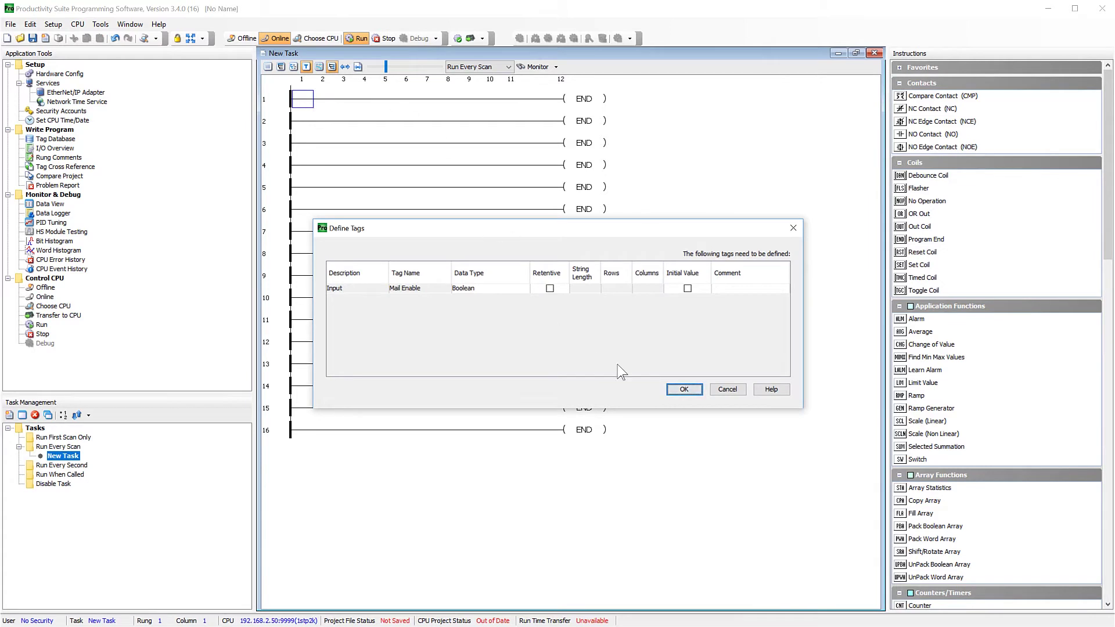
pyautogui.click(682, 389)
pyautogui.click(585, 110)
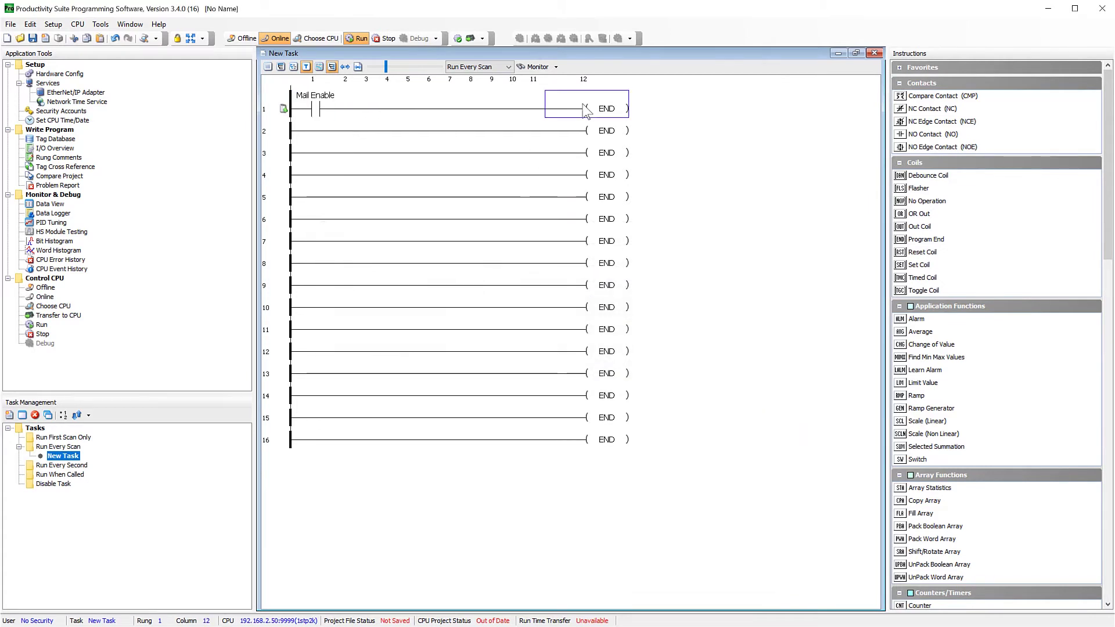
pyautogui.write('e')
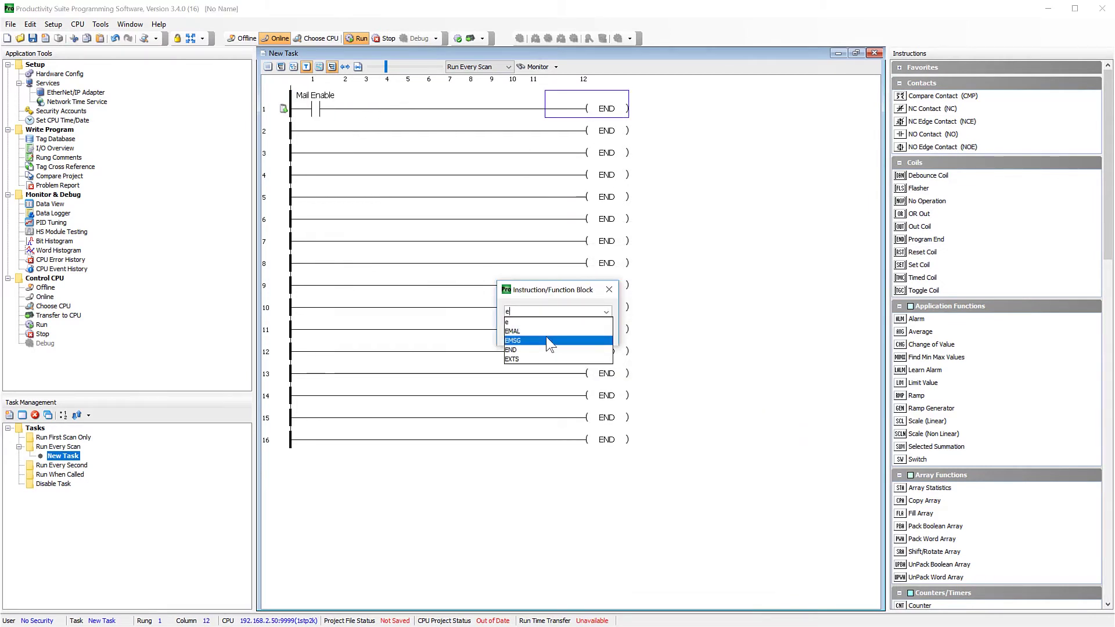
# Insert an EMAL send-email instruction on rung 1 using a tag structure named Mail.
pyautogui.click(549, 331)
pyautogui.click(549, 332)
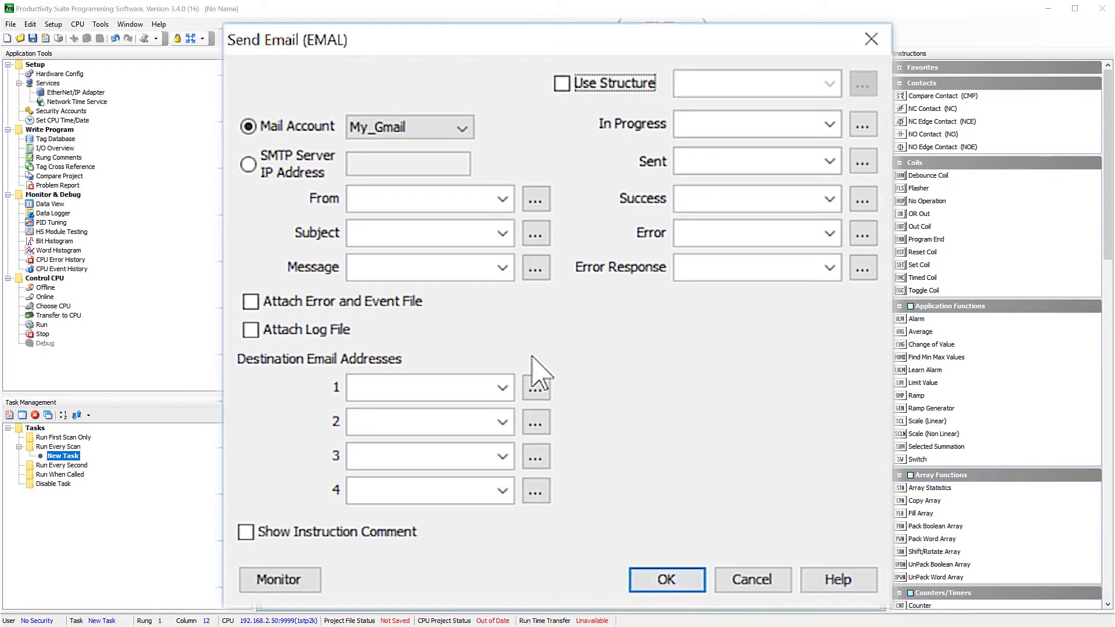
pyautogui.click(561, 83)
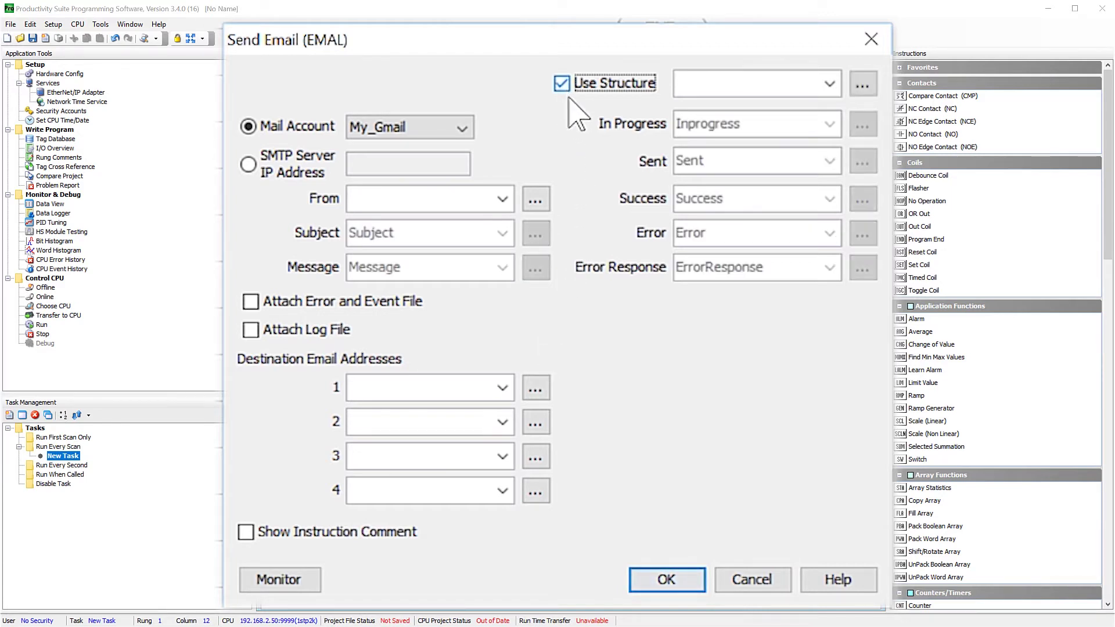
pyautogui.click(713, 85)
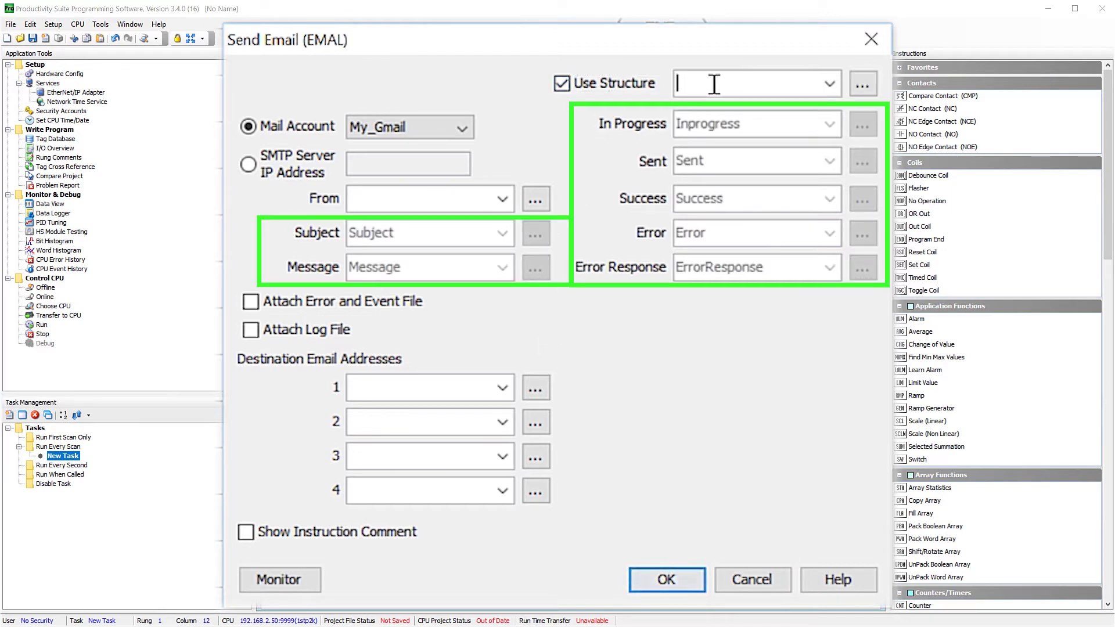
pyautogui.write('Mail')
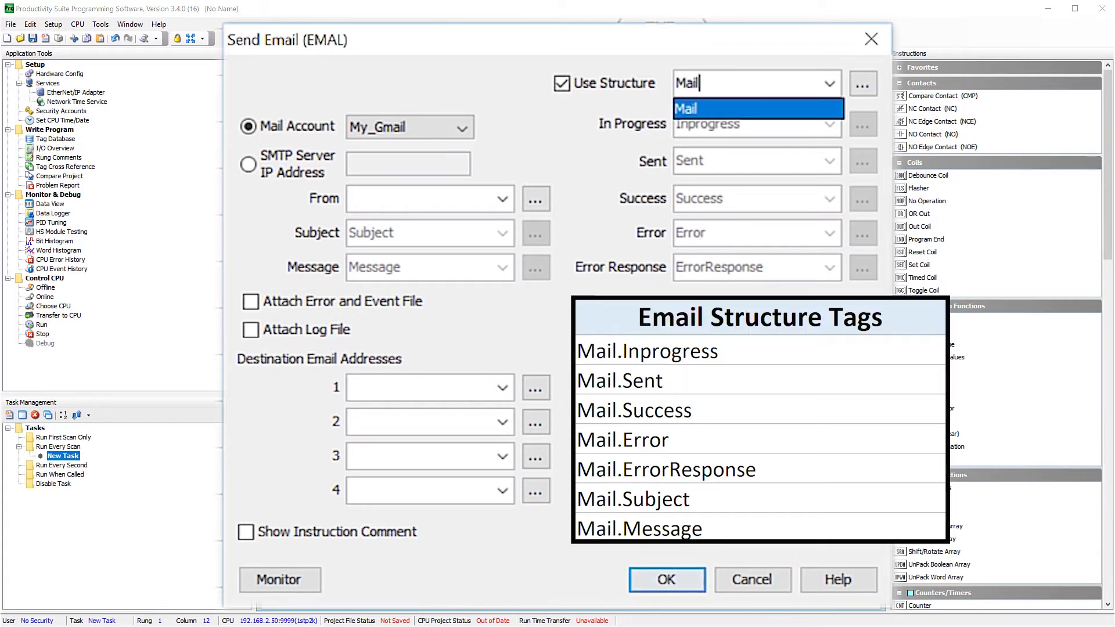
pyautogui.press('Return')
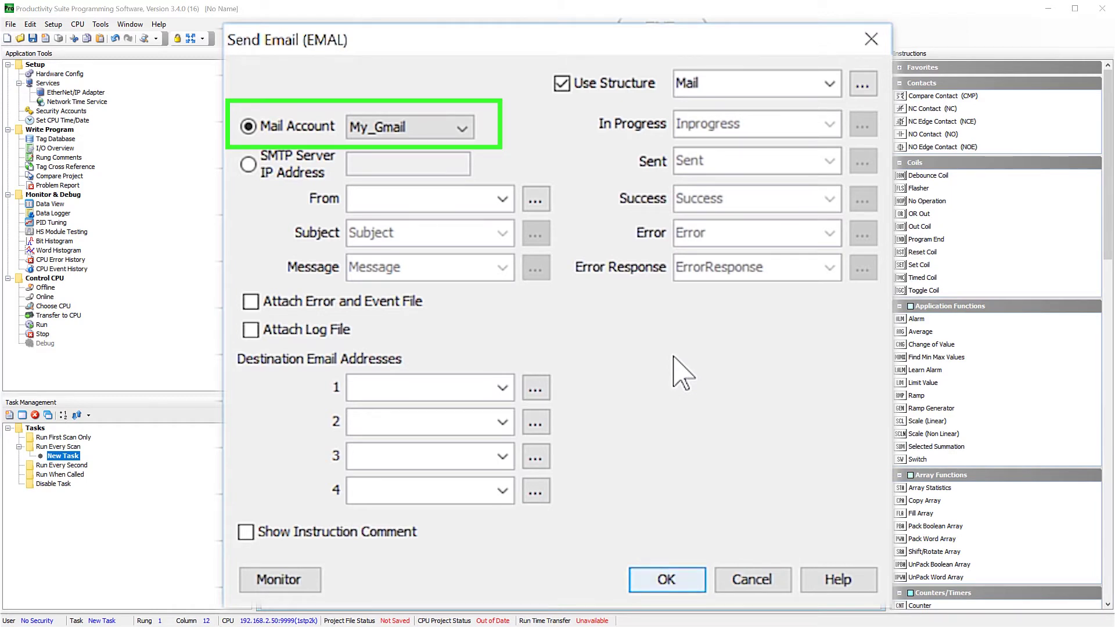
# Enter the sender e-mail address, attach the error/event and log files, and target DEstination.
pyautogui.click(386, 198)
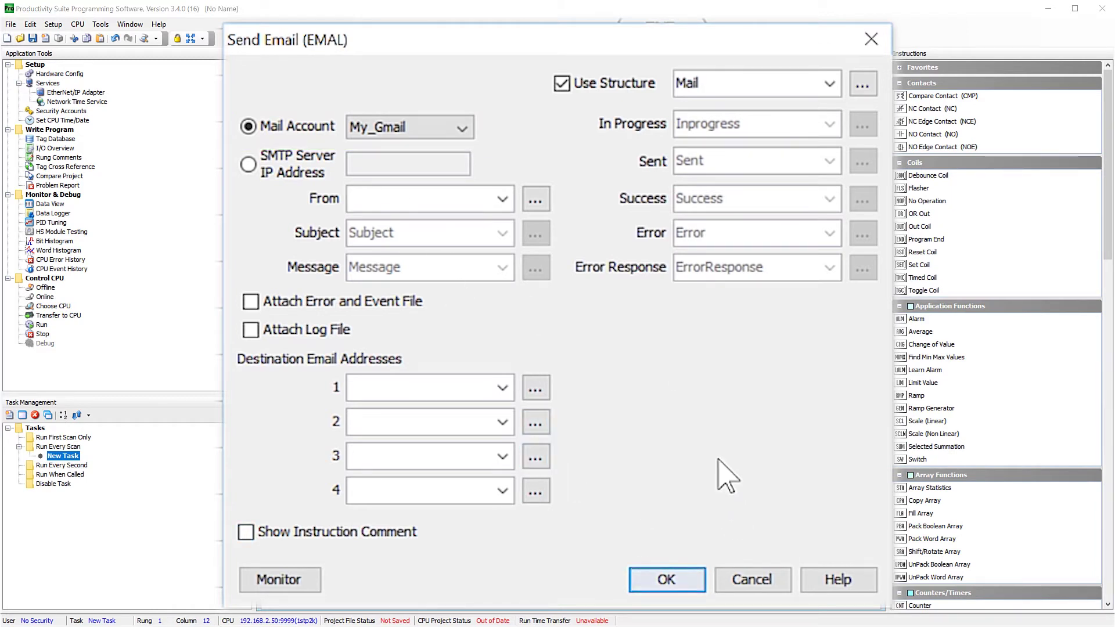
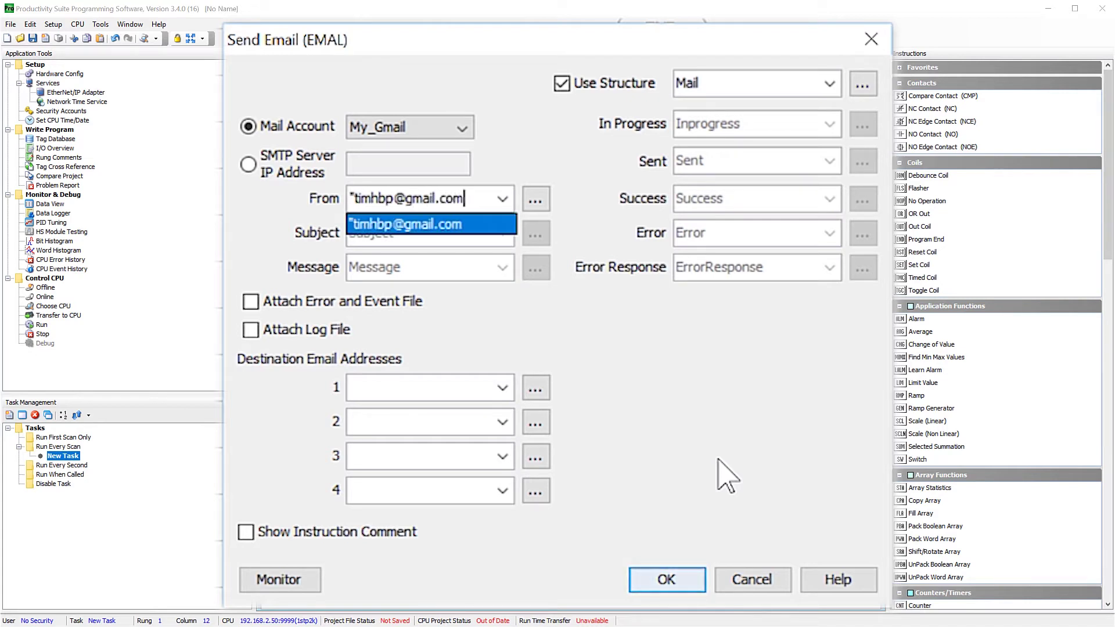
pyautogui.write('"')
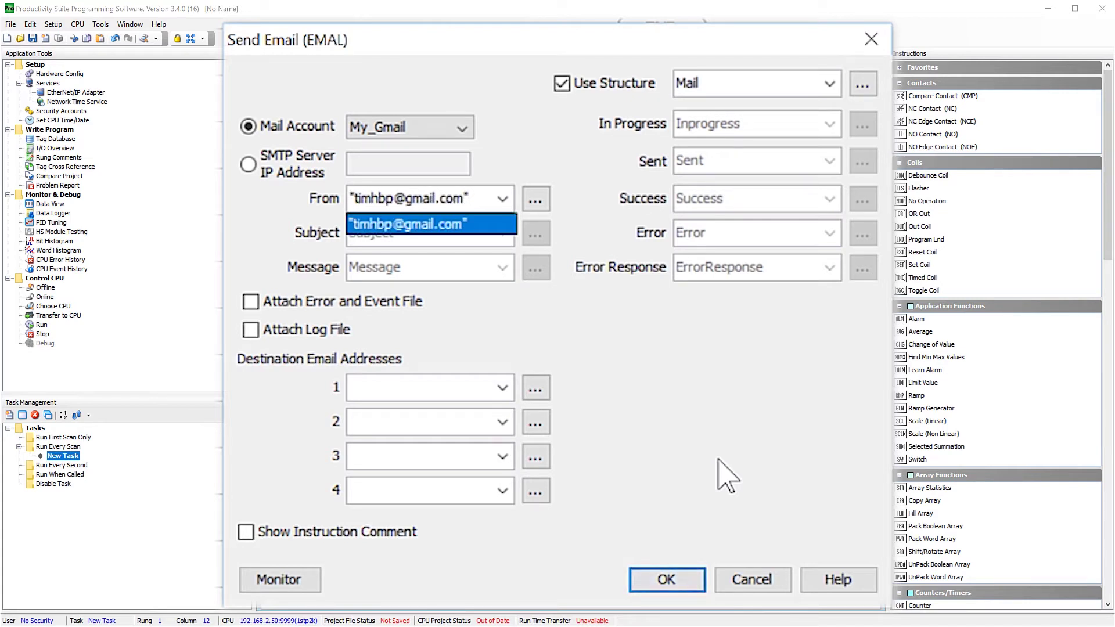
pyautogui.press('Return')
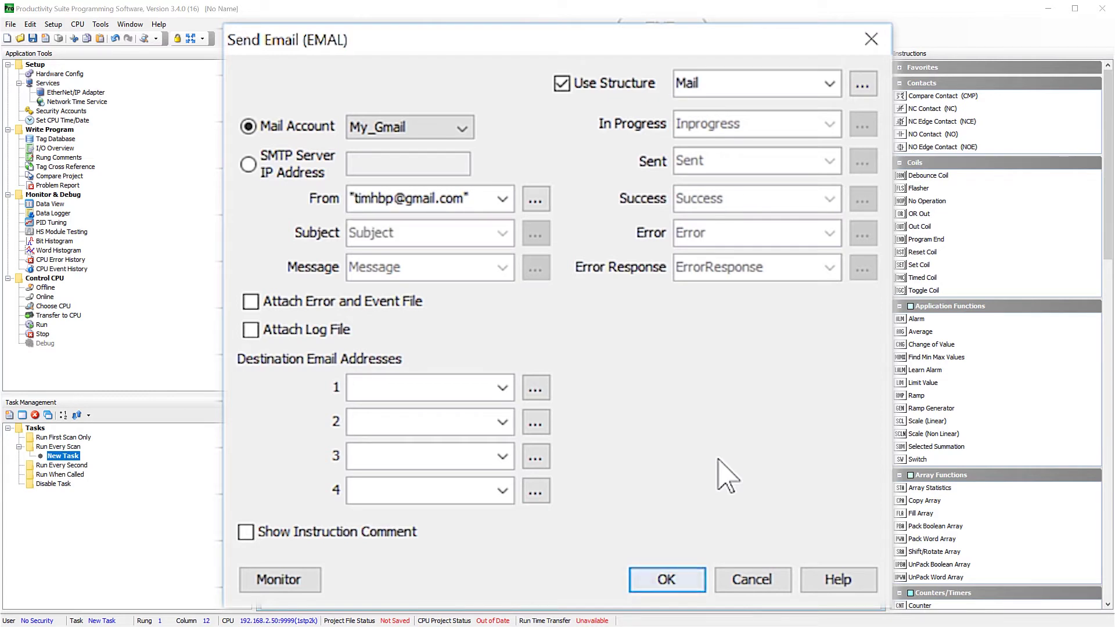
pyautogui.click(248, 306)
pyautogui.click(250, 330)
pyautogui.write('DEs')
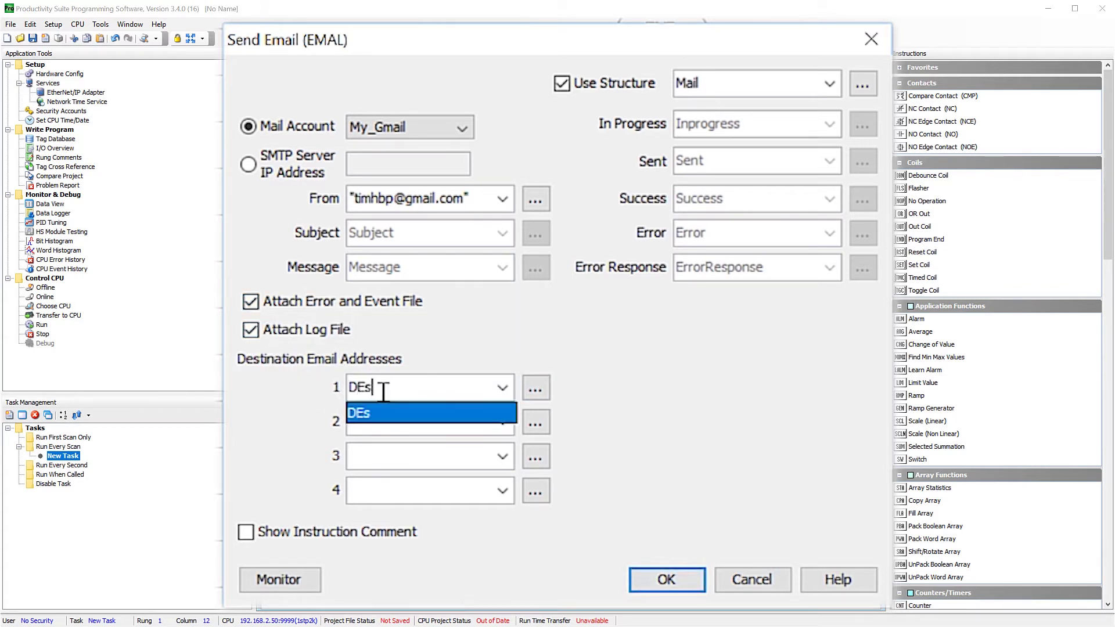
pyautogui.write('tination')
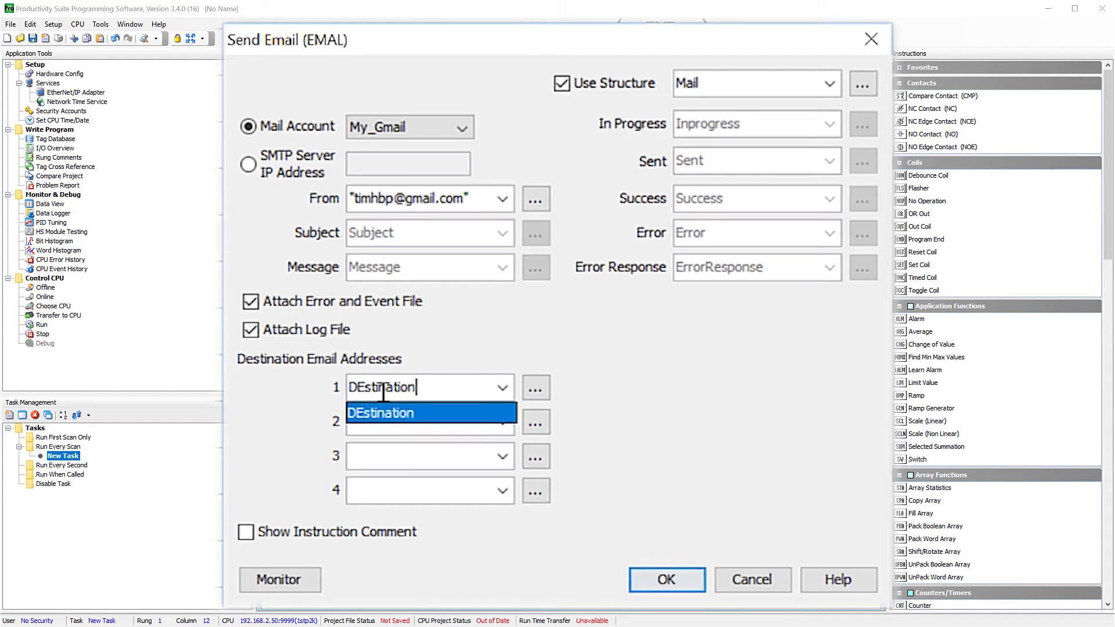
pyautogui.click(738, 378)
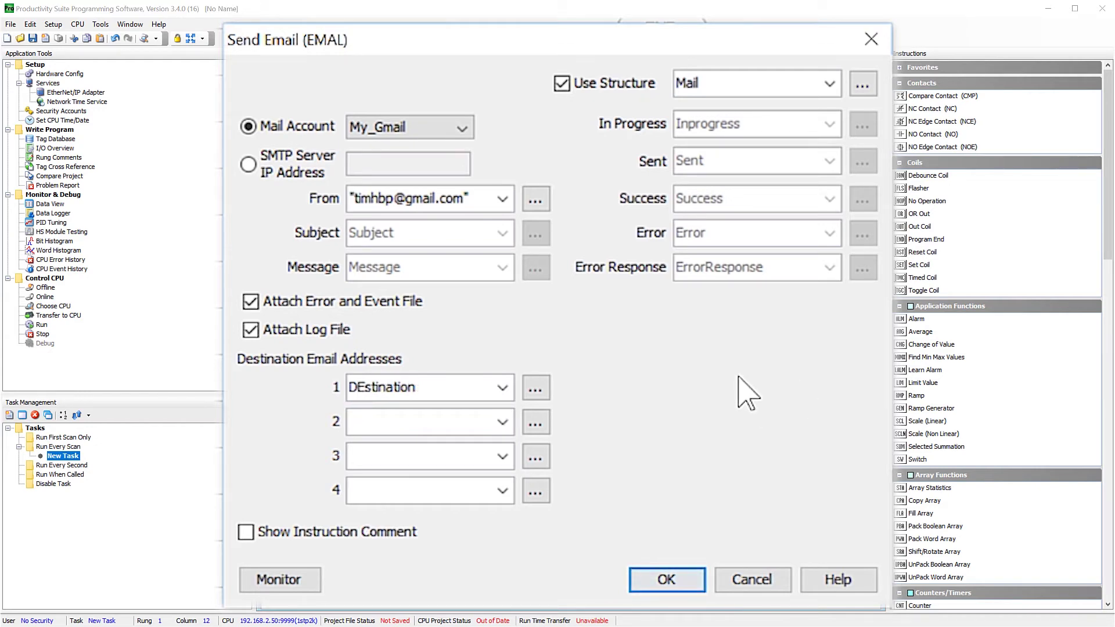
pyautogui.click(689, 588)
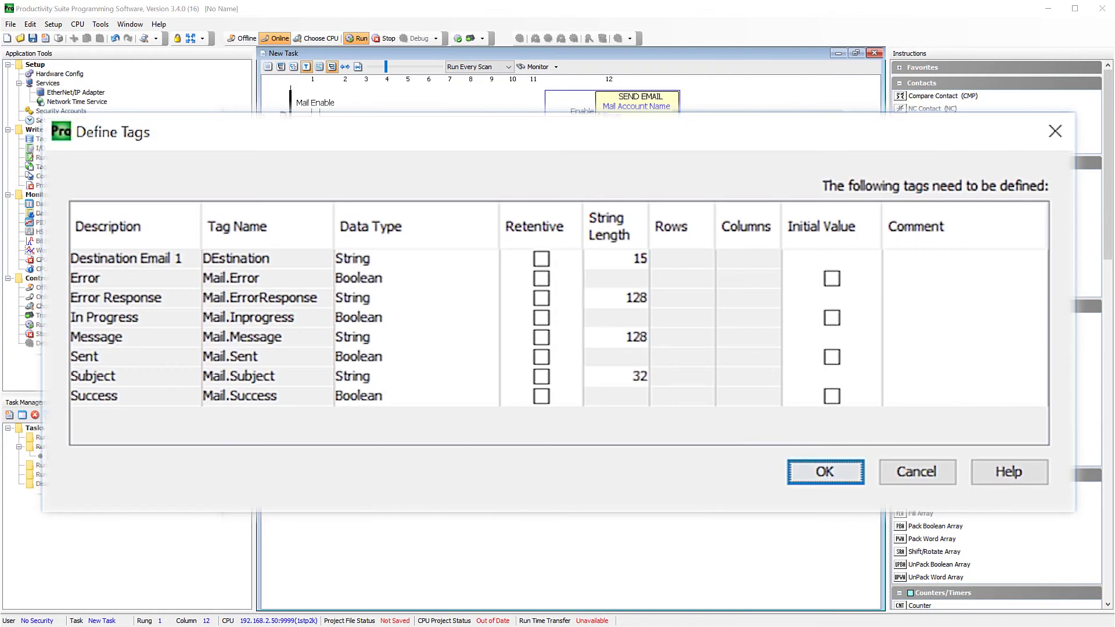
# Give DEstination and Mail.Subject length 64; make Subject, Message and DEstination retentive.
pyautogui.click(630, 260)
pyautogui.write('64')
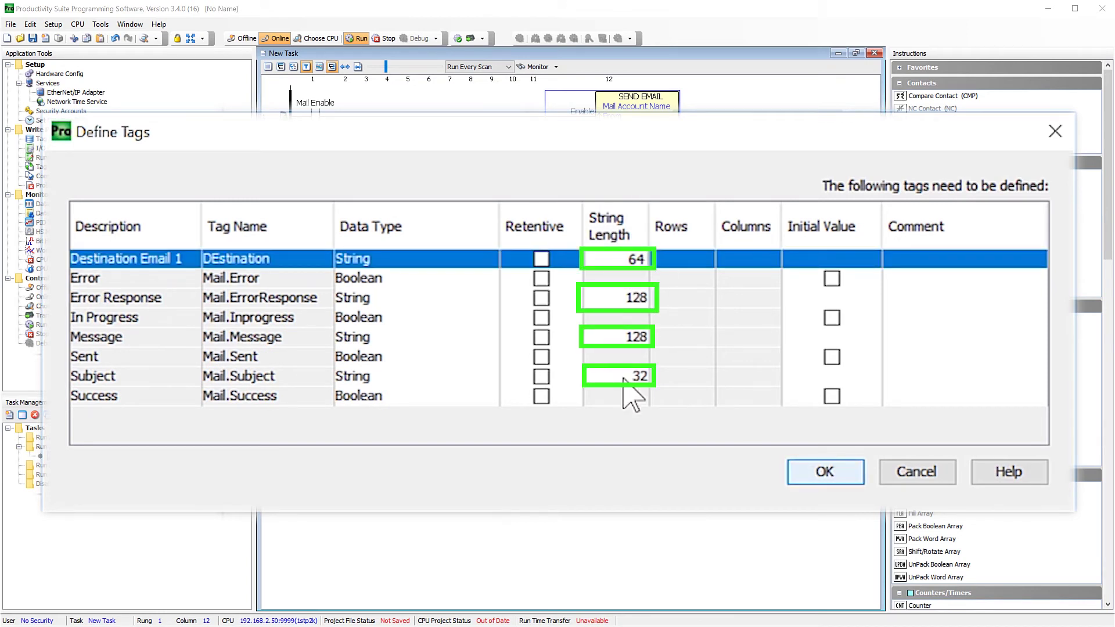
pyautogui.click(626, 377)
pyautogui.write('64')
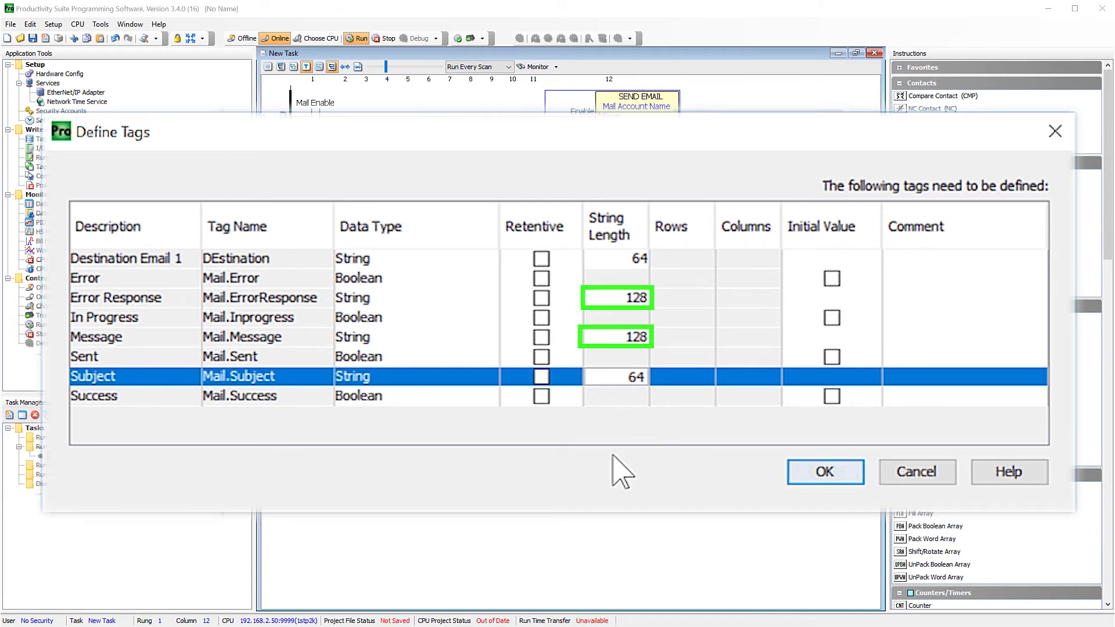
pyautogui.click(541, 377)
pyautogui.click(542, 337)
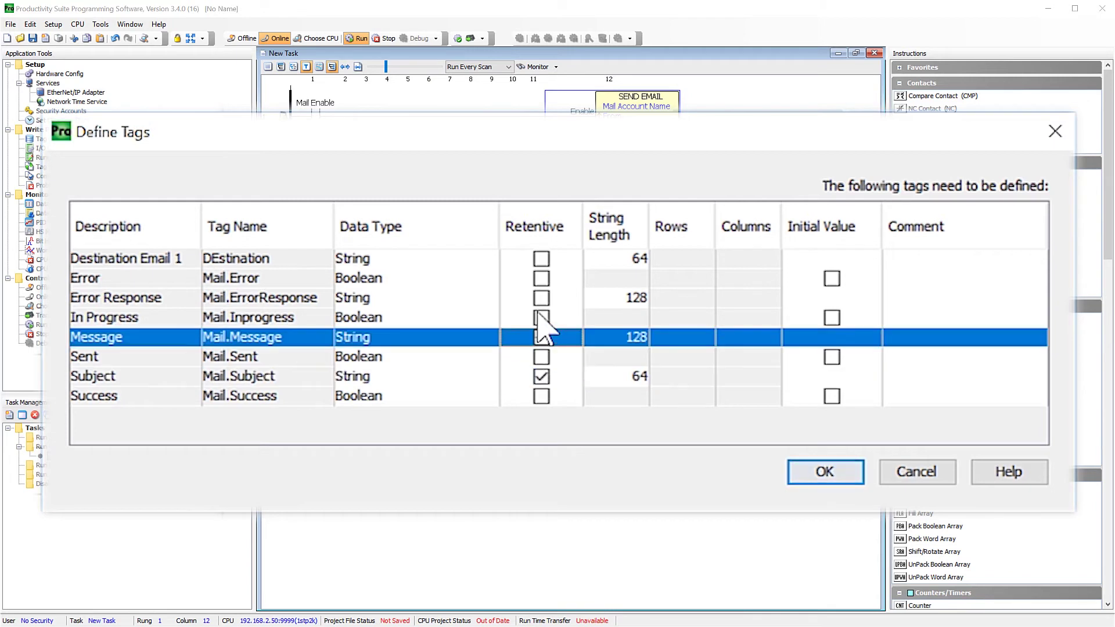
pyautogui.click(542, 259)
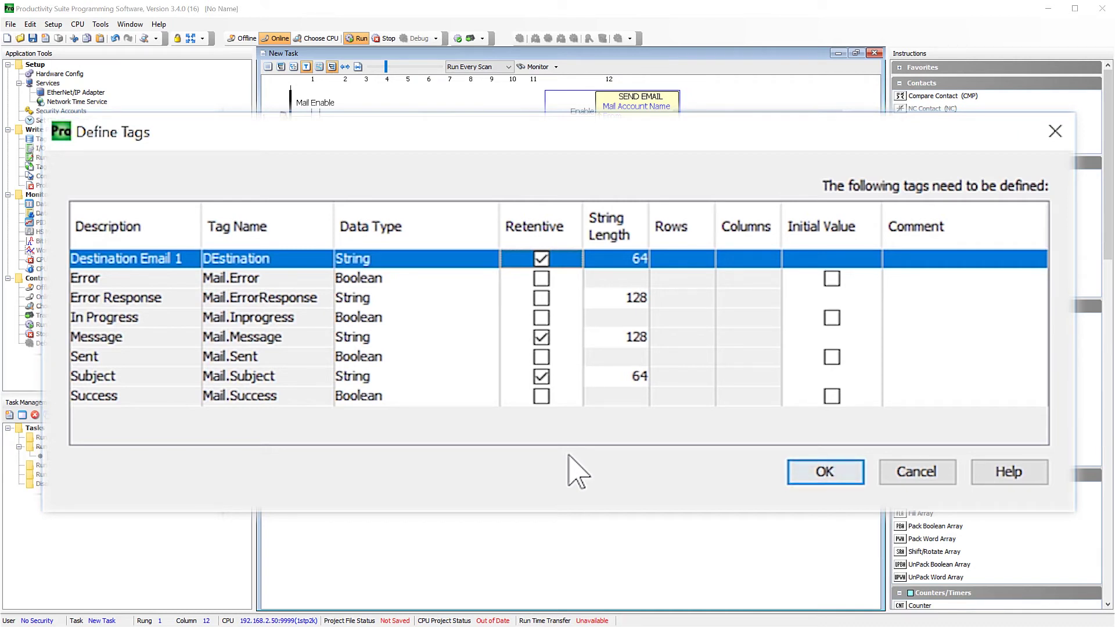
pyautogui.click(839, 473)
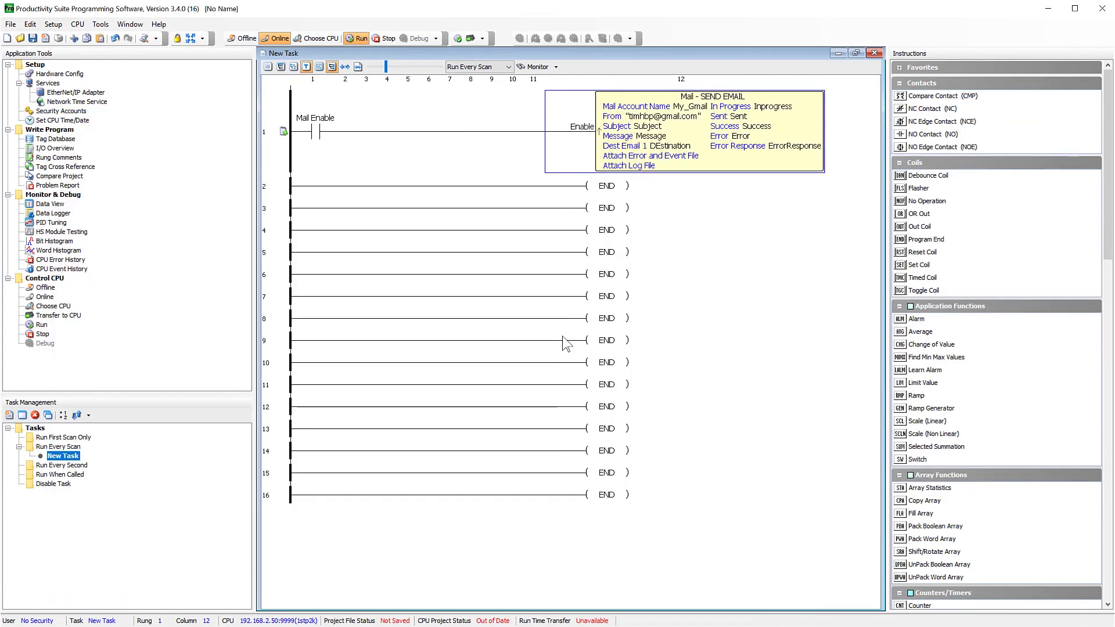
# Send the project to the CPU with a stop-mode transfer, answering the retentive-values prompt.
pyautogui.click(469, 38)
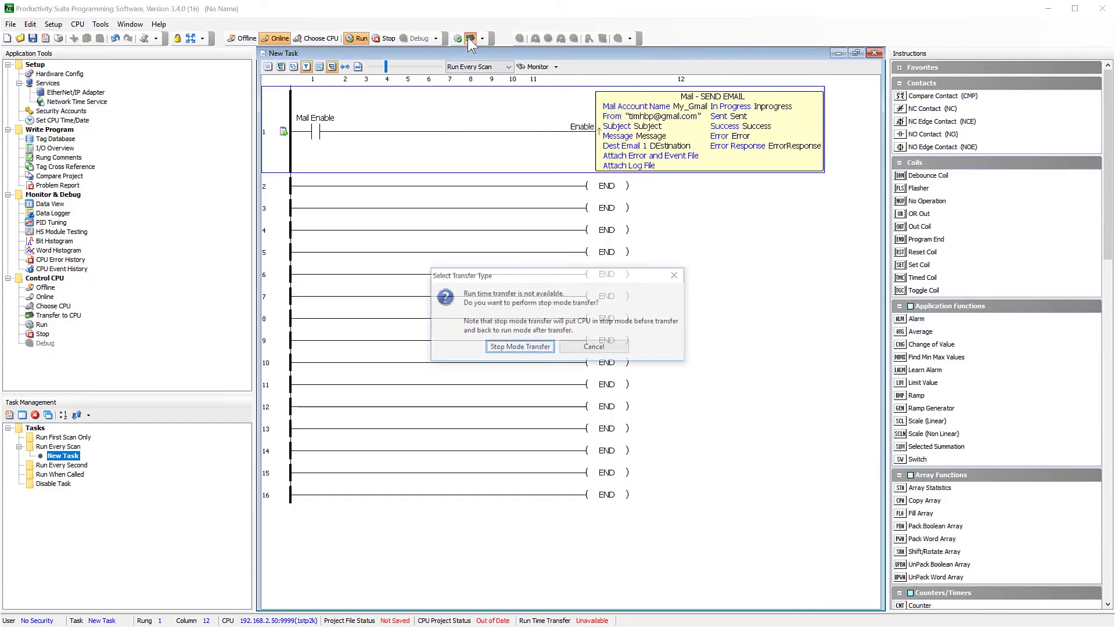
pyautogui.click(519, 349)
pyautogui.click(525, 450)
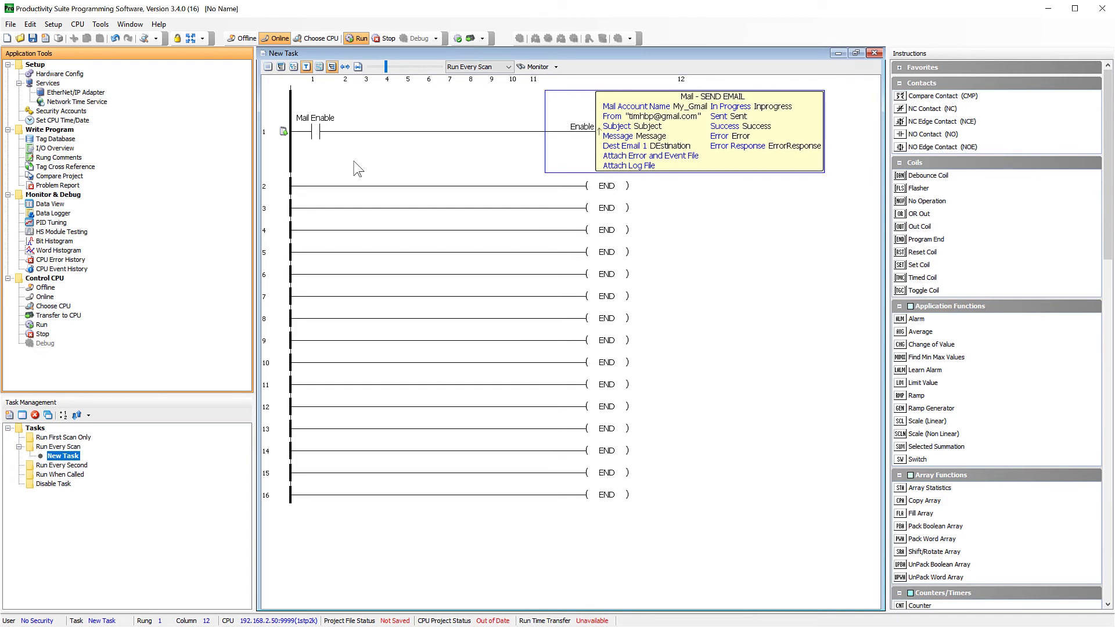
# Monitor rung 1's tags in a new Data View tab named Mail.
pyautogui.click(277, 139)
pyautogui.rightClick(277, 138)
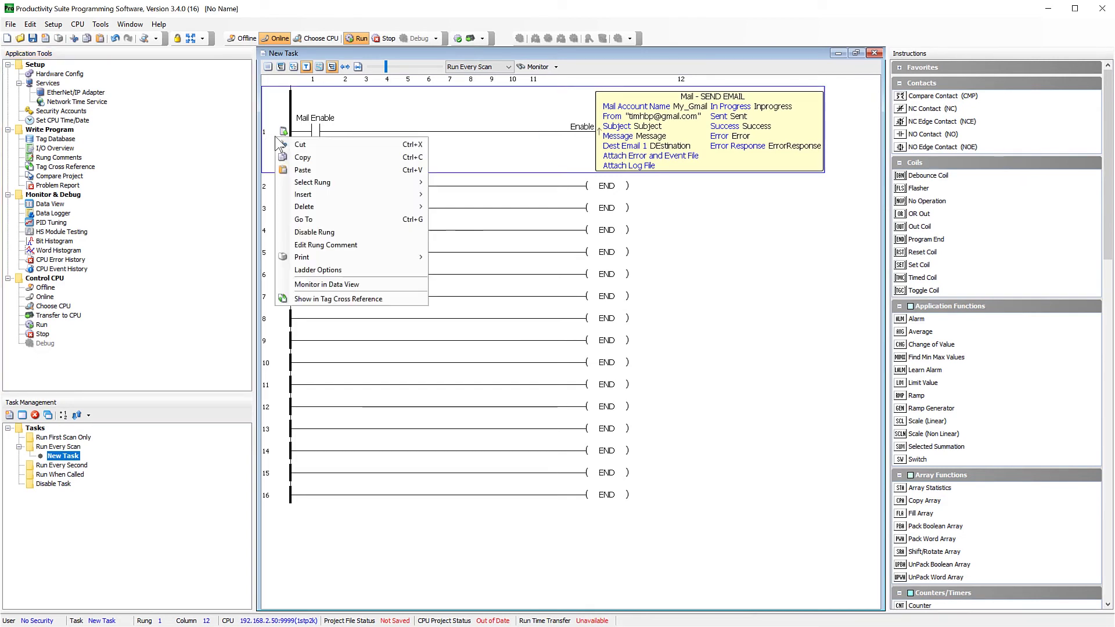
pyautogui.click(341, 286)
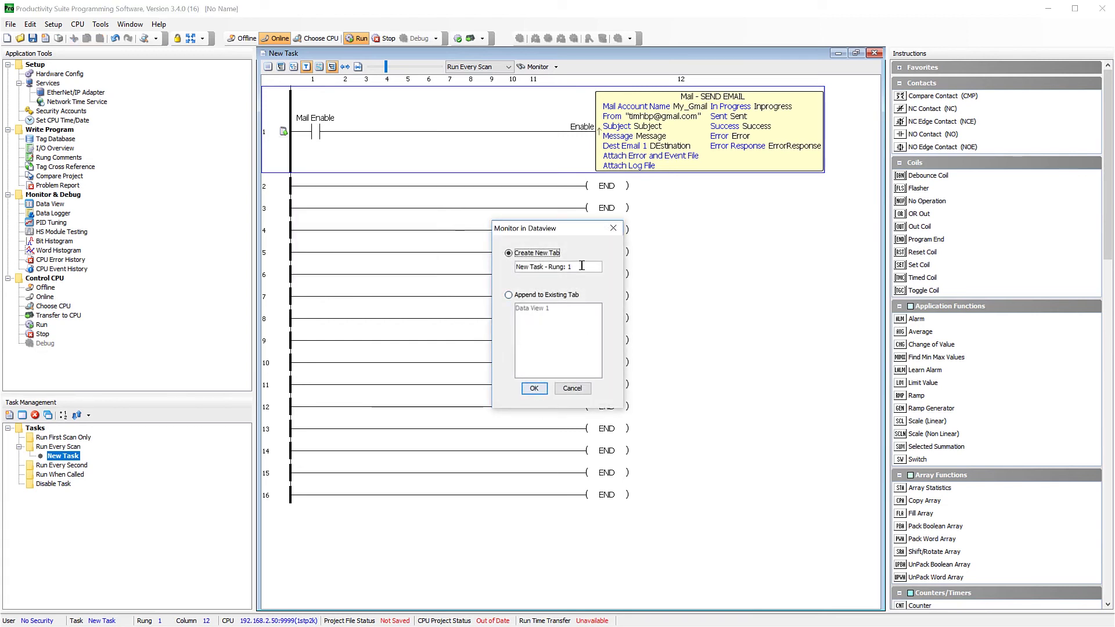
pyautogui.moveTo(581, 266); pyautogui.dragTo(473, 264)
pyautogui.write('Mail')
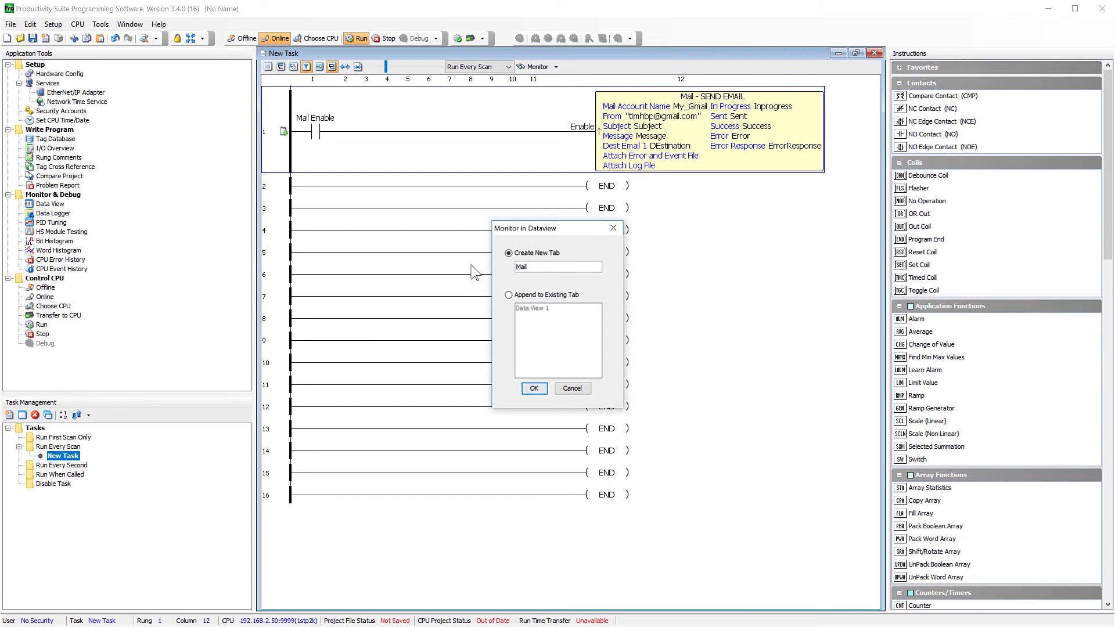
pyautogui.press('Return')
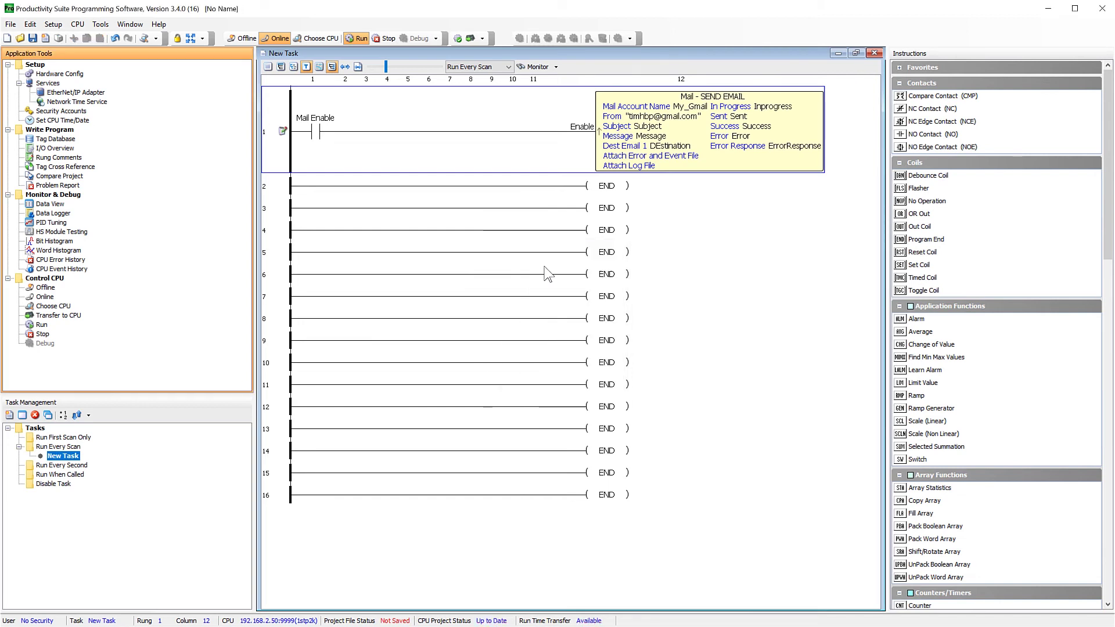
# Open Data View and enter test as the Mail.Subject and Mail.Message values.
pyautogui.doubleClick(58, 205)
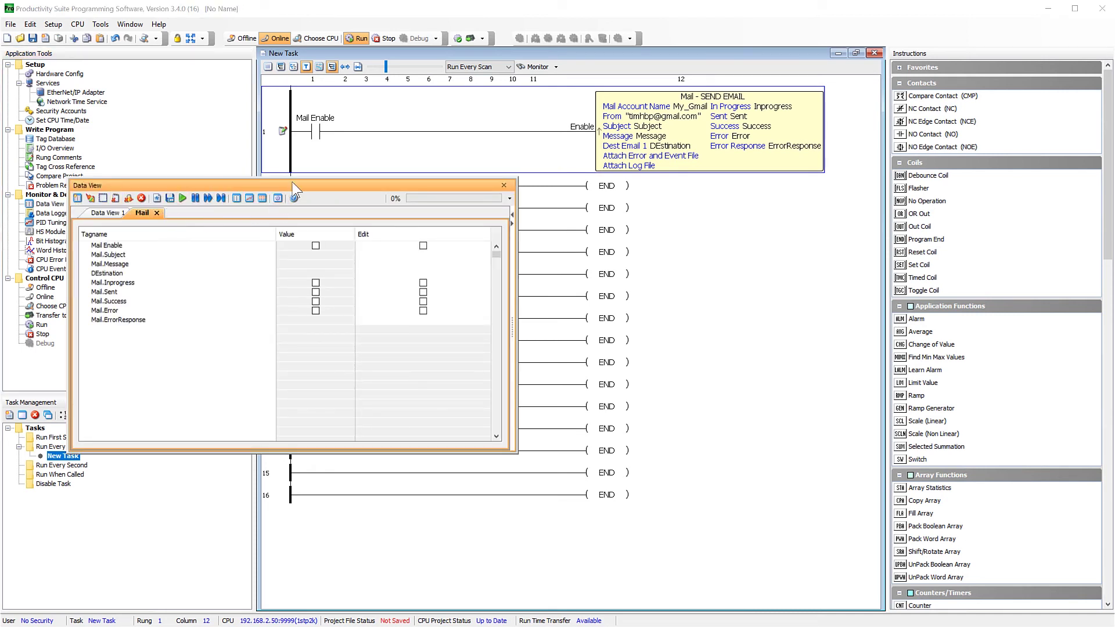
pyautogui.moveTo(287, 183); pyautogui.dragTo(364, 182)
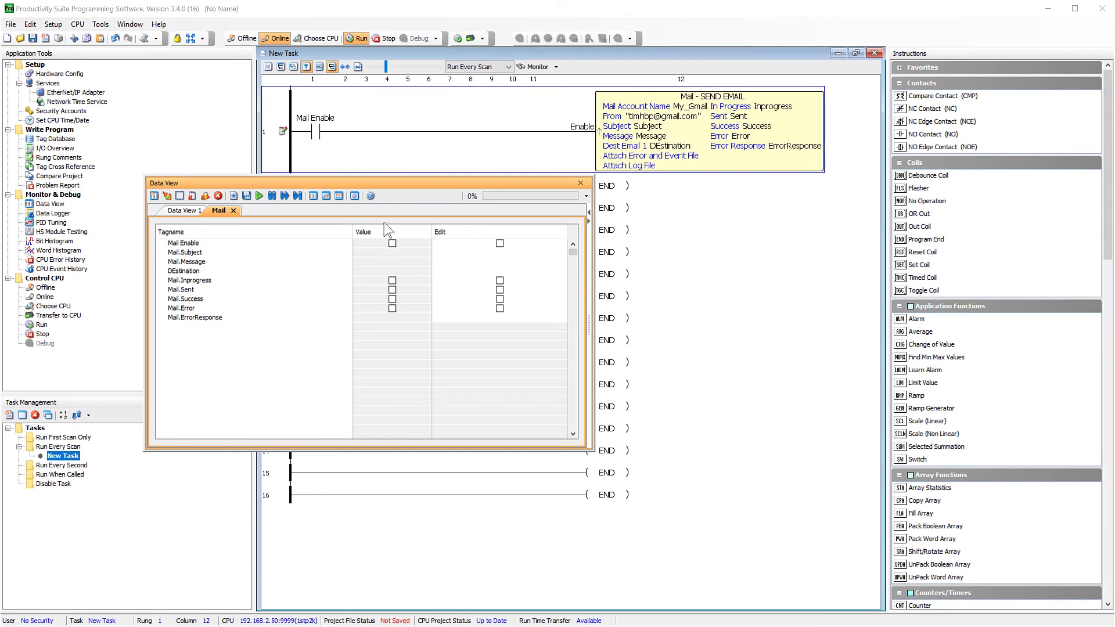
pyautogui.click(458, 252)
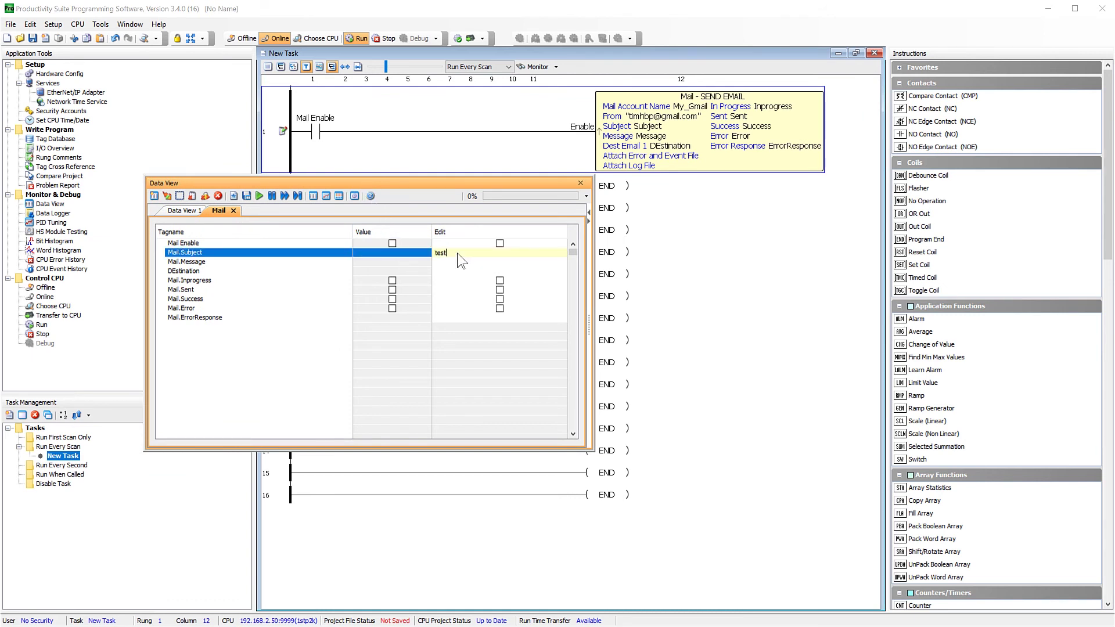
pyautogui.click(452, 262)
pyautogui.write('t')
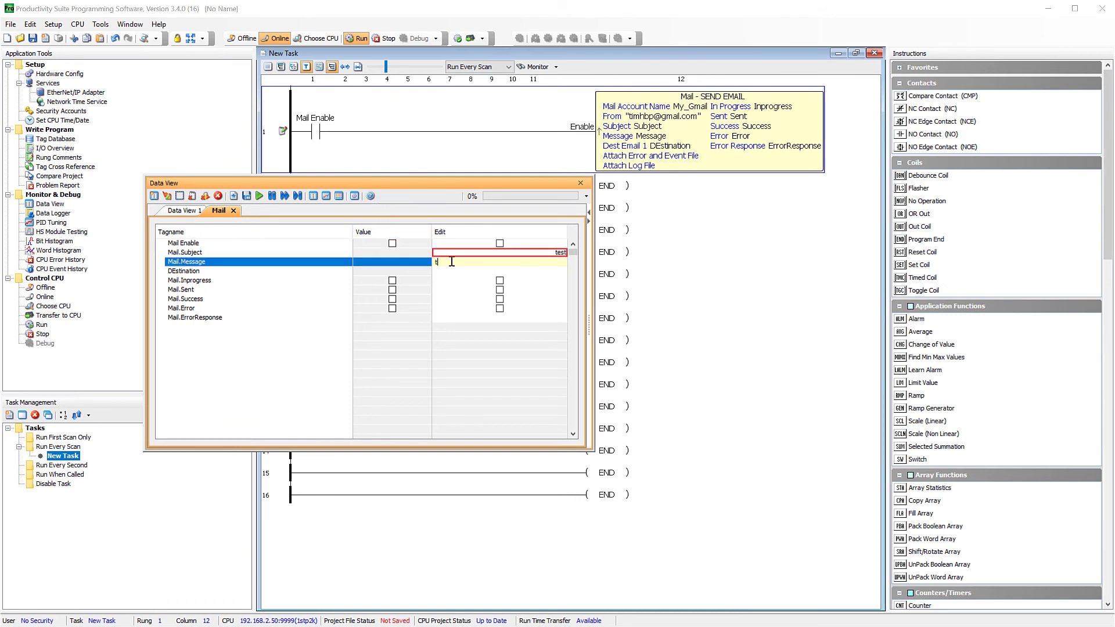
pyautogui.write('est')
pyautogui.press('Return')
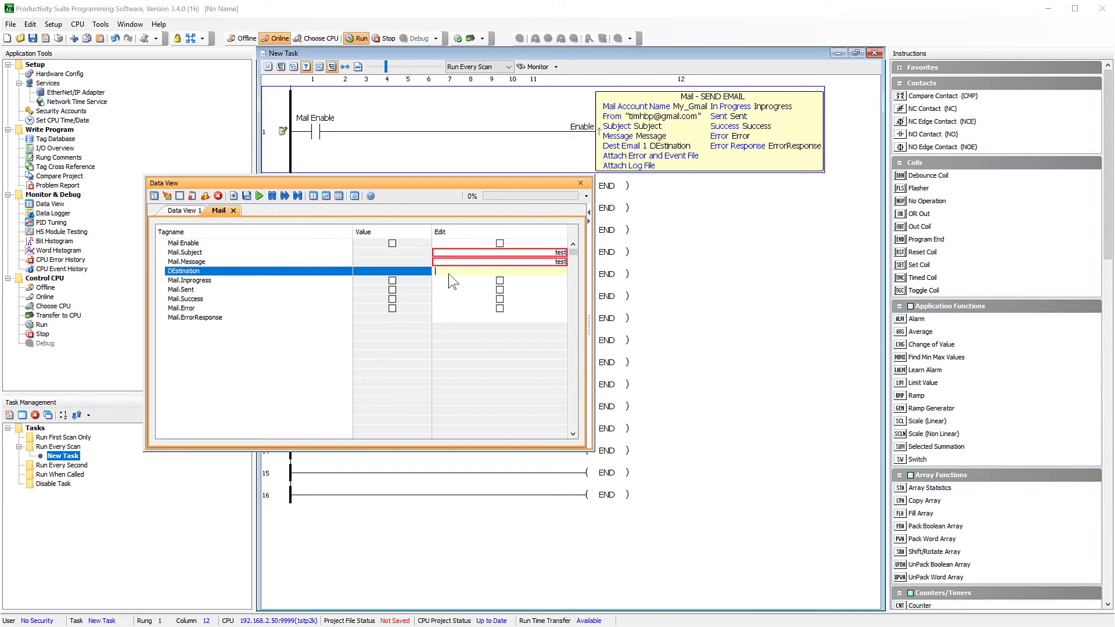
# Enter the recipient's e-mail address in DEstination and write all three edits to the CPU.
pyautogui.moveTo(592, 448); pyautogui.dragTo(719, 530)
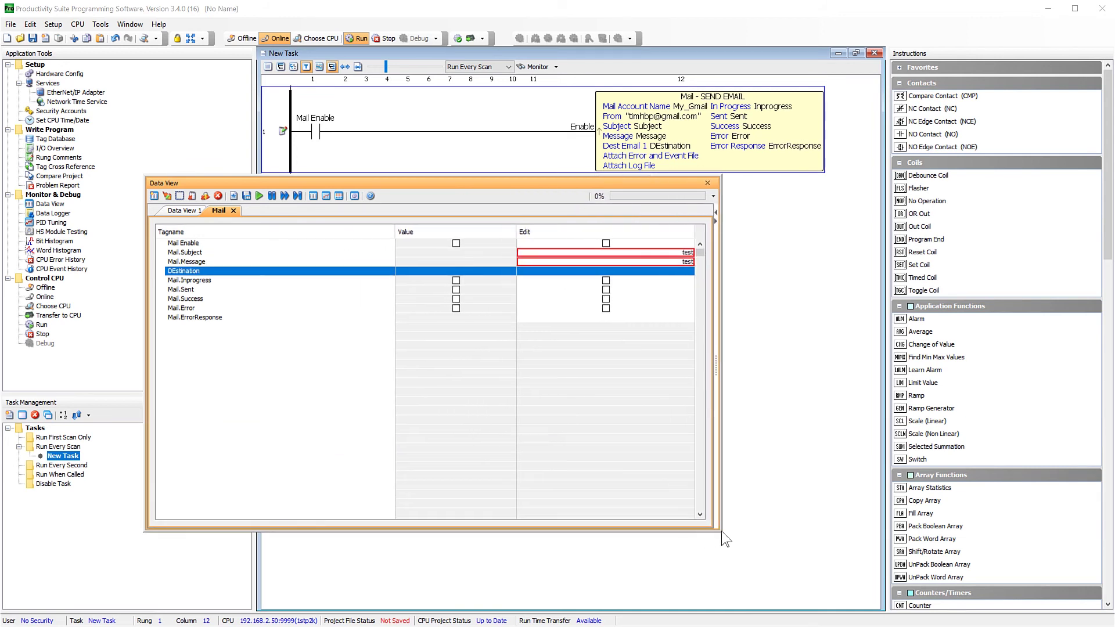
pyautogui.click(556, 272)
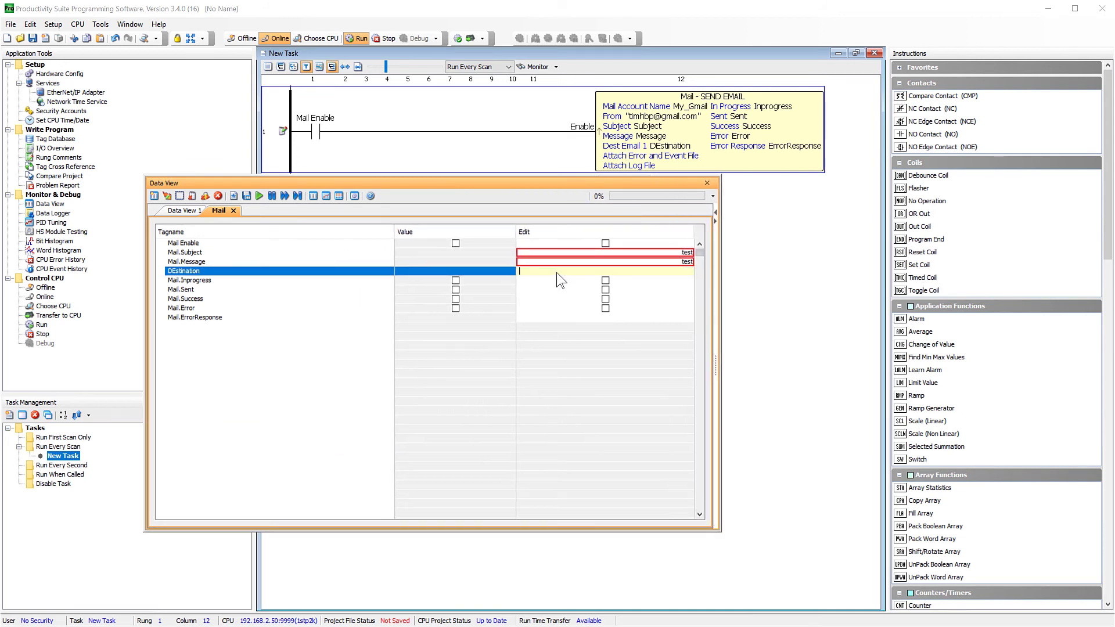
pyautogui.click(548, 335)
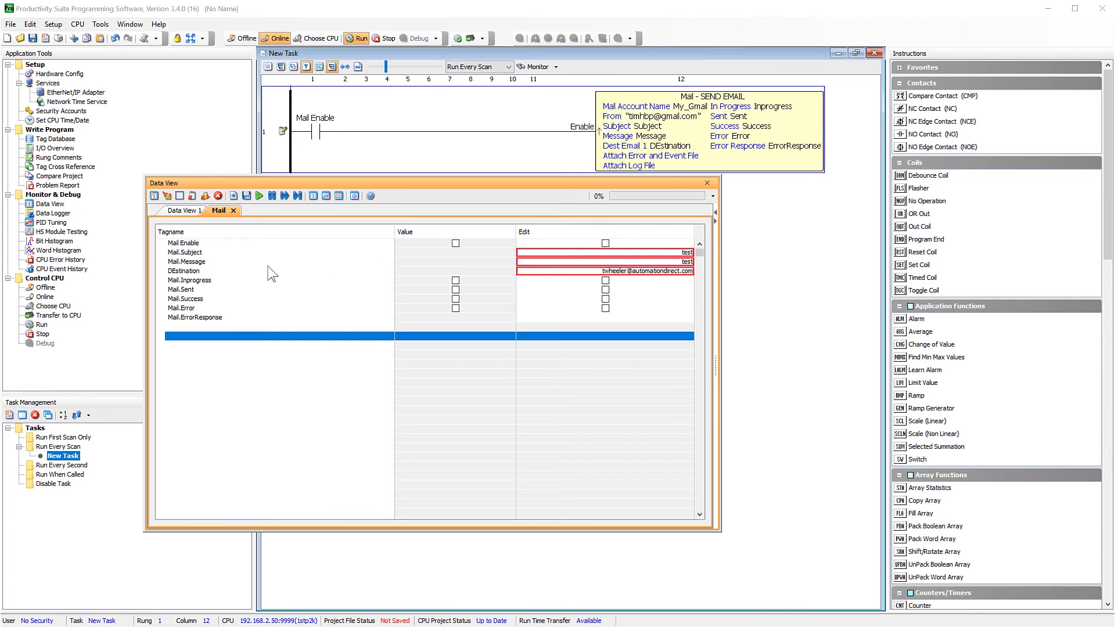
pyautogui.click(192, 252)
pyautogui.keyDown('shift'); pyautogui.click(197, 270); pyautogui.keyUp('shift')
pyautogui.click(171, 196)
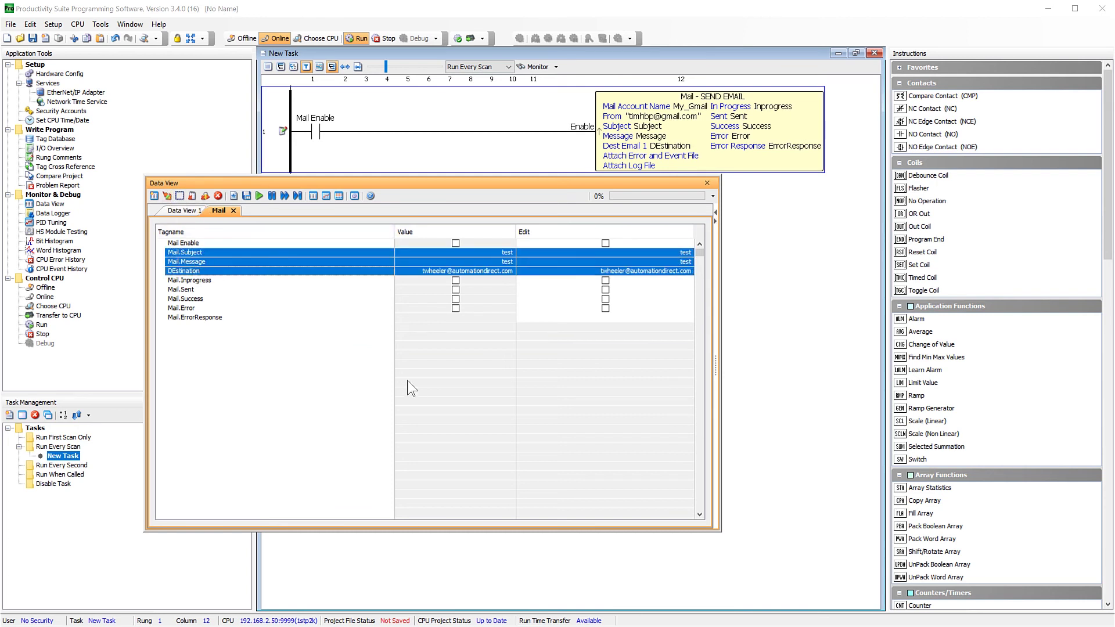
pyautogui.click(414, 382)
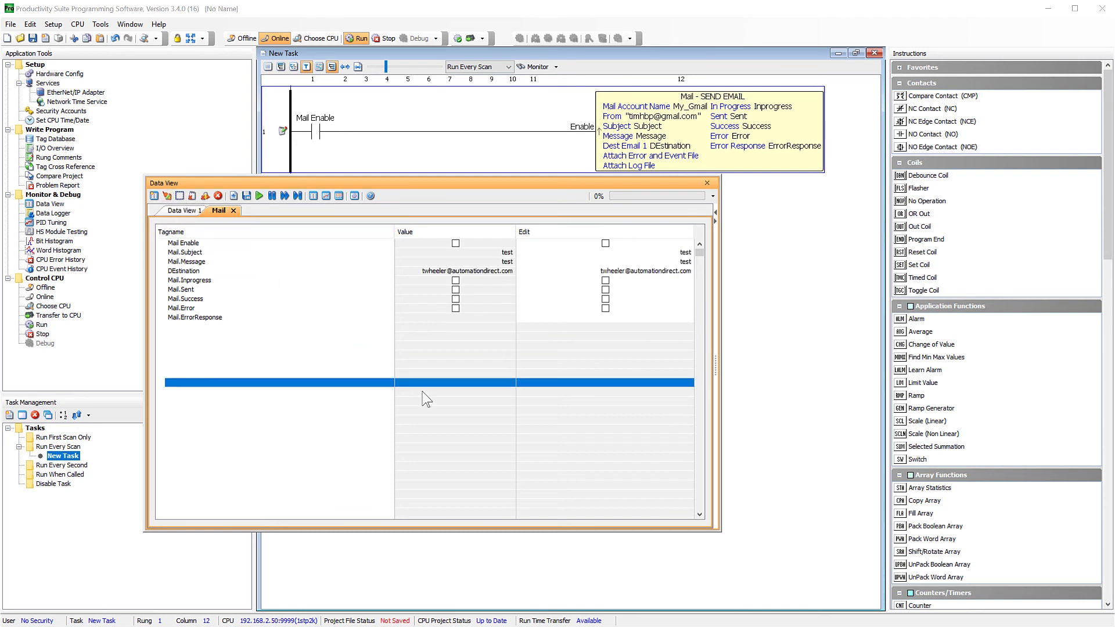
# Turn on Mail Enable in the Data View and write the edit to the CPU to send the email.
pyautogui.click(605, 242)
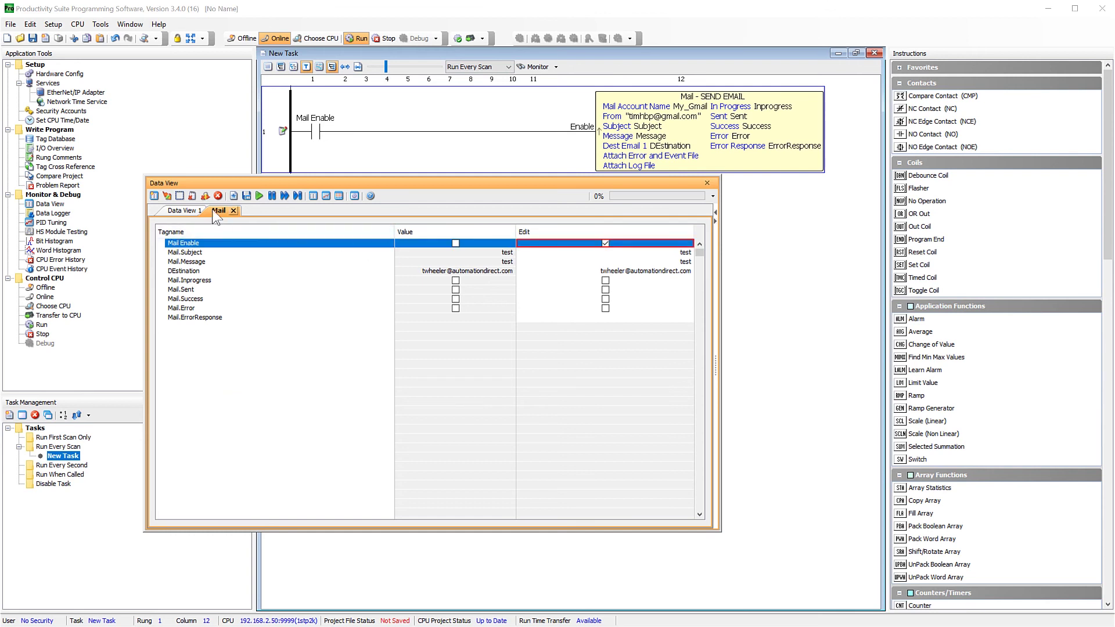
pyautogui.click(168, 196)
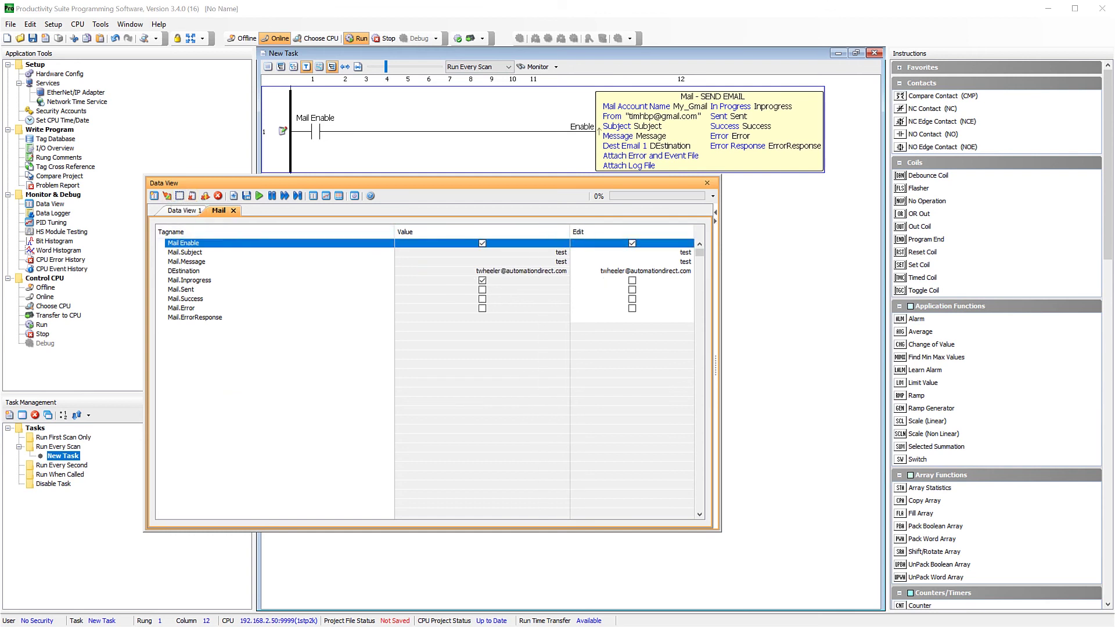